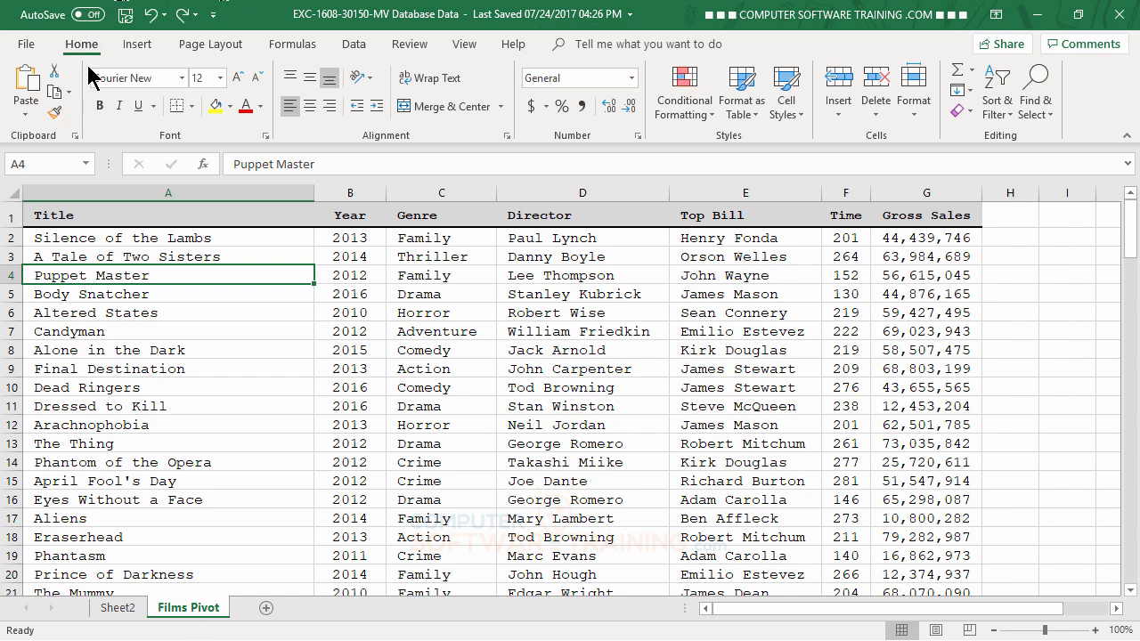
Insert a PivotTable from 'Films Pivot'!$A$1:$G$136 onto a new worksheet.
click(143, 50)
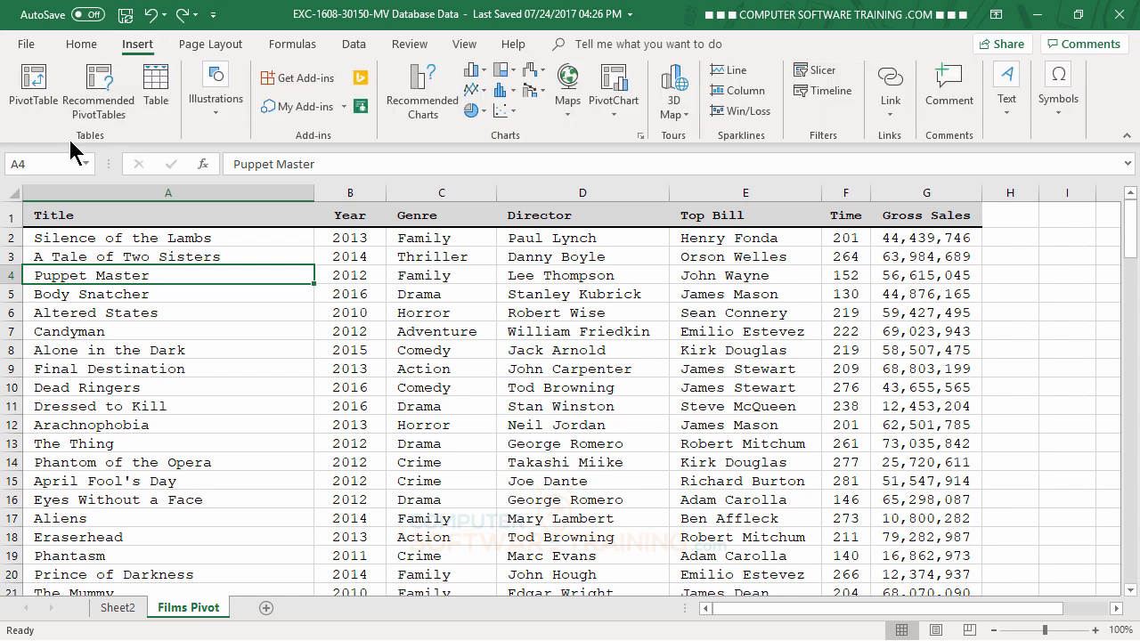
click(39, 86)
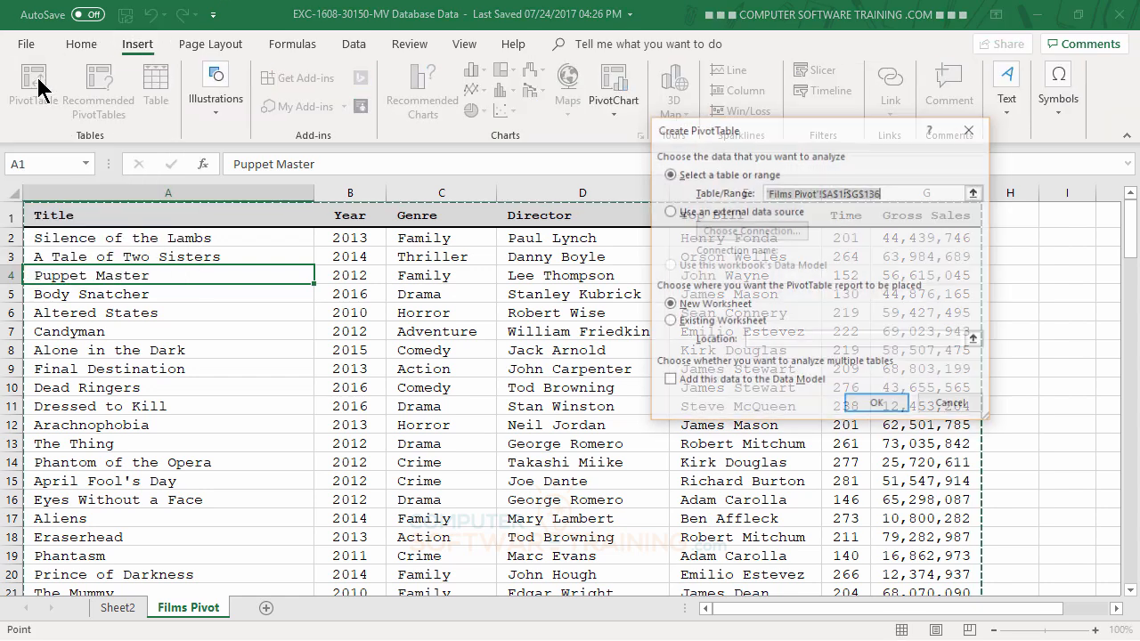
click(871, 407)
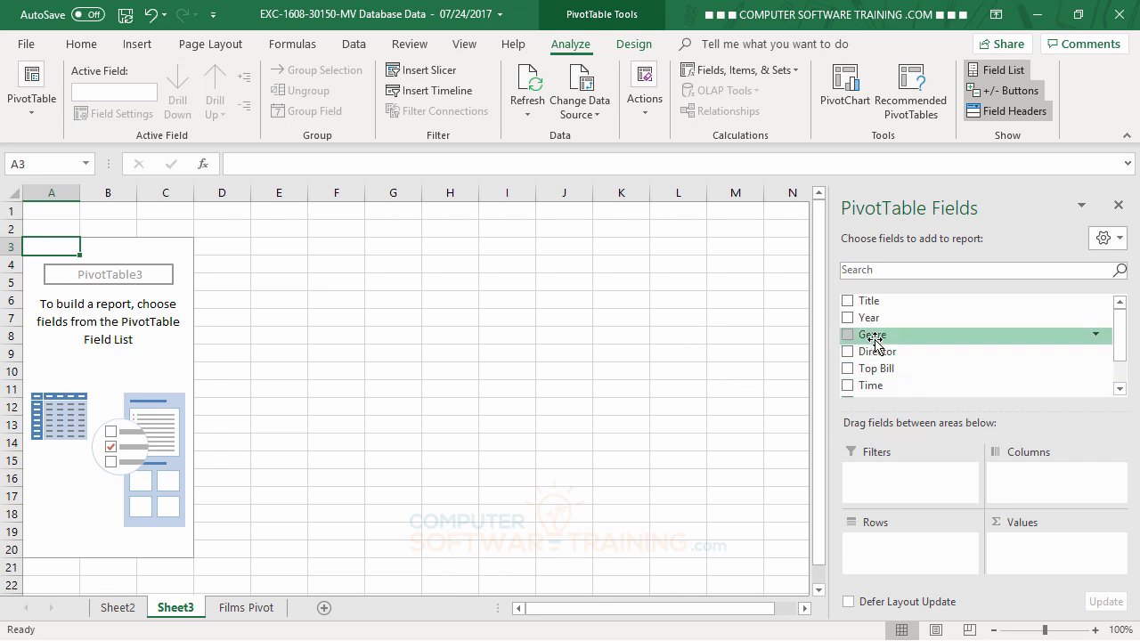
Put Genre in Rows, Gross Sales in Values and Year in Columns.
drag(873, 340, 882, 545)
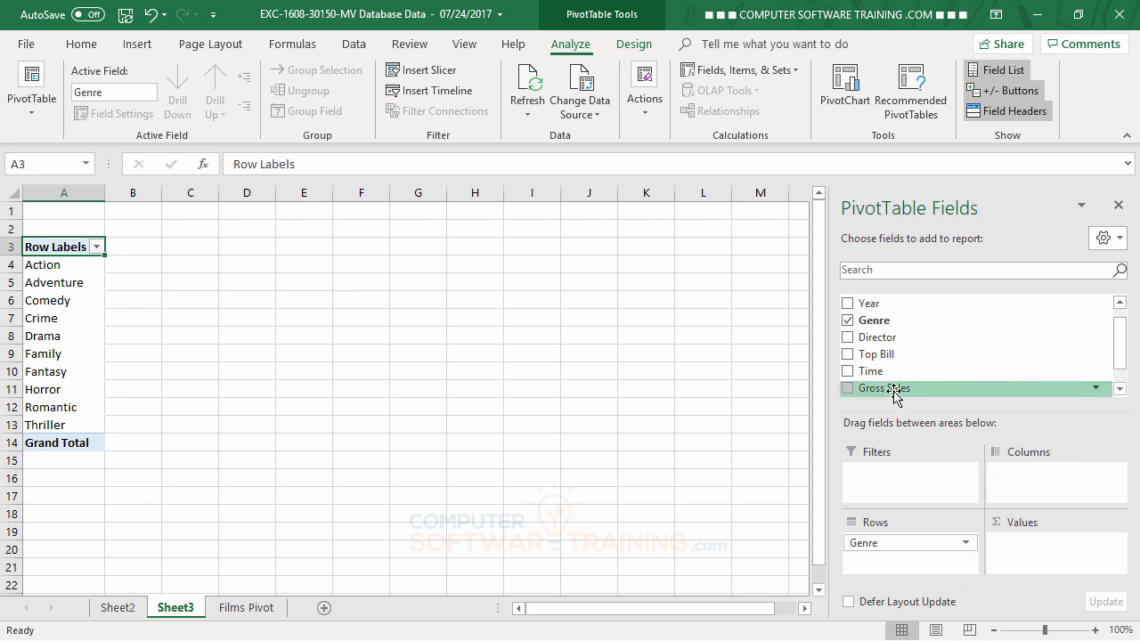
drag(893, 395, 1022, 547)
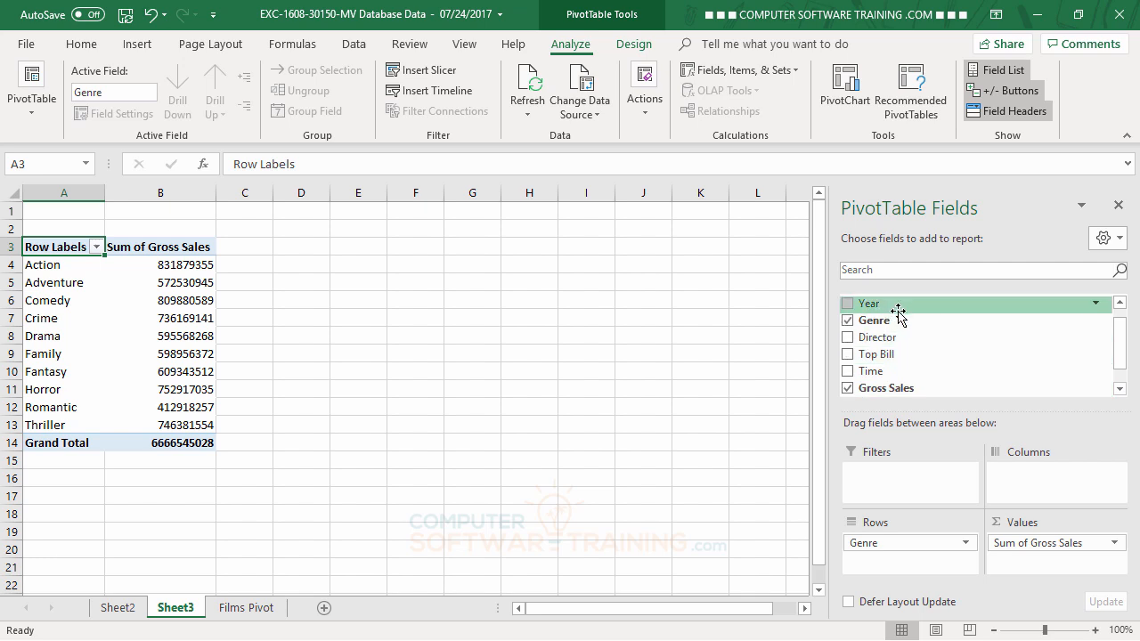
drag(890, 306, 1033, 482)
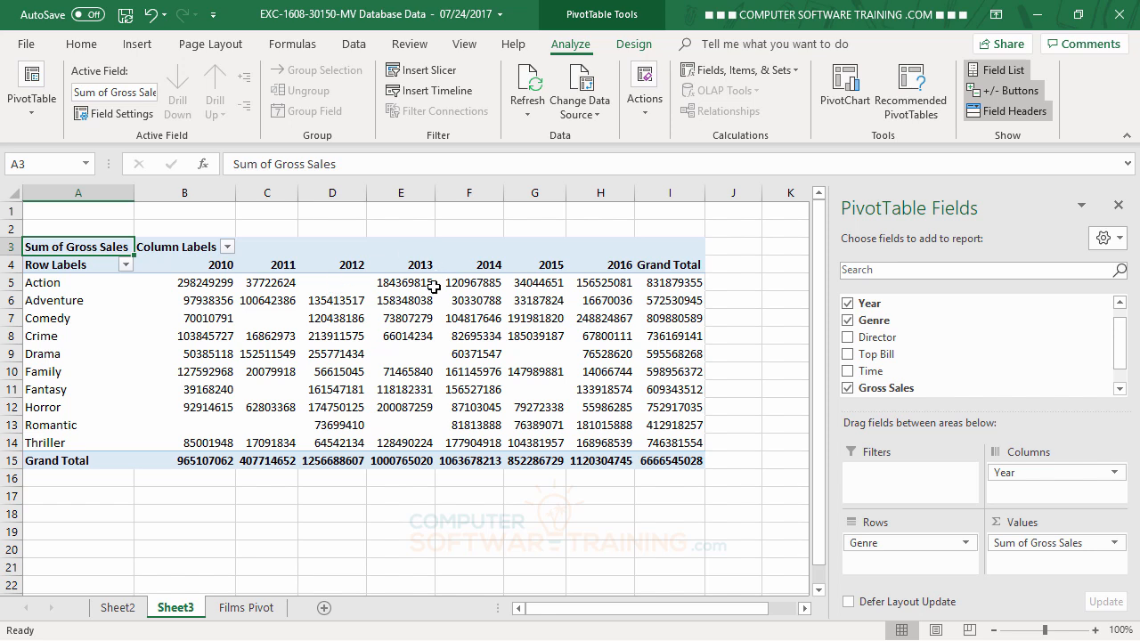
mouse_move(385, 306)
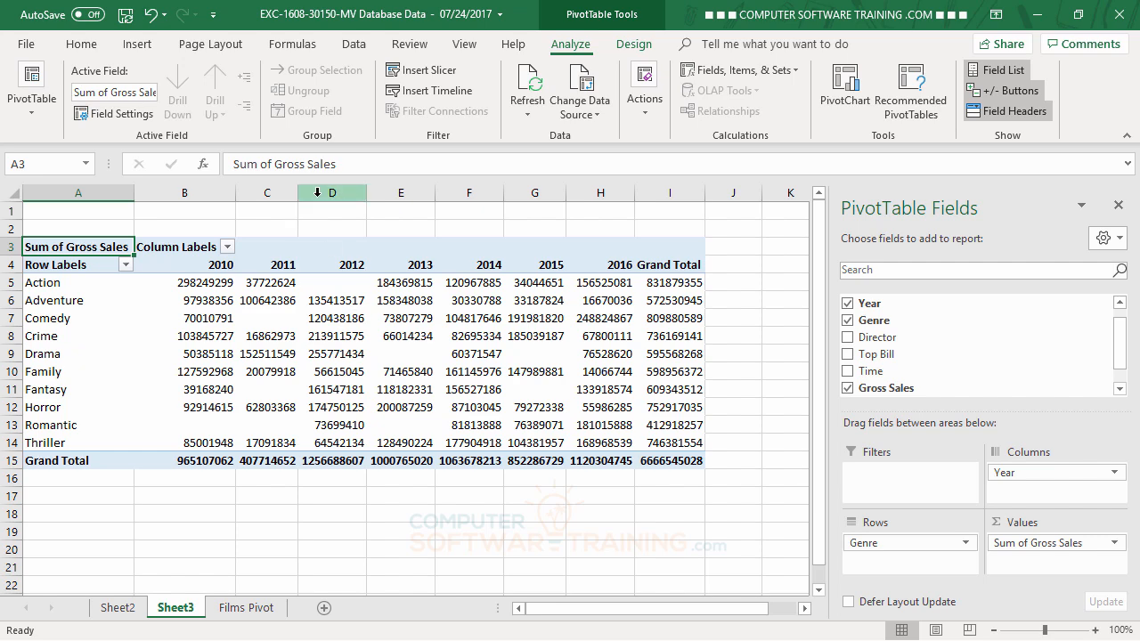
right_click(318, 192)
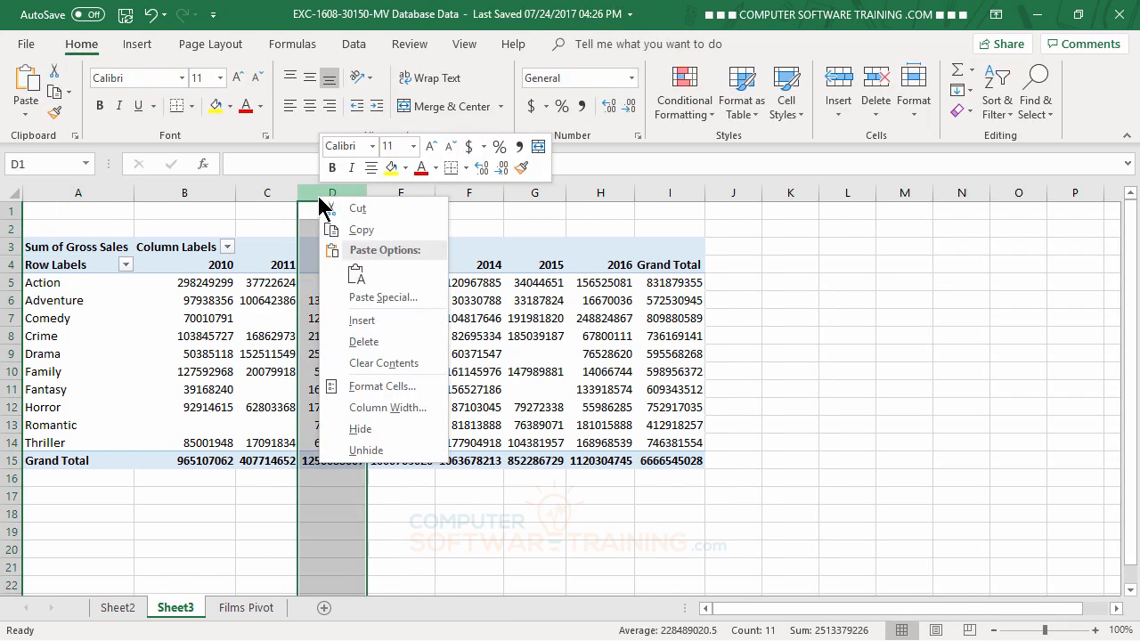
click(365, 327)
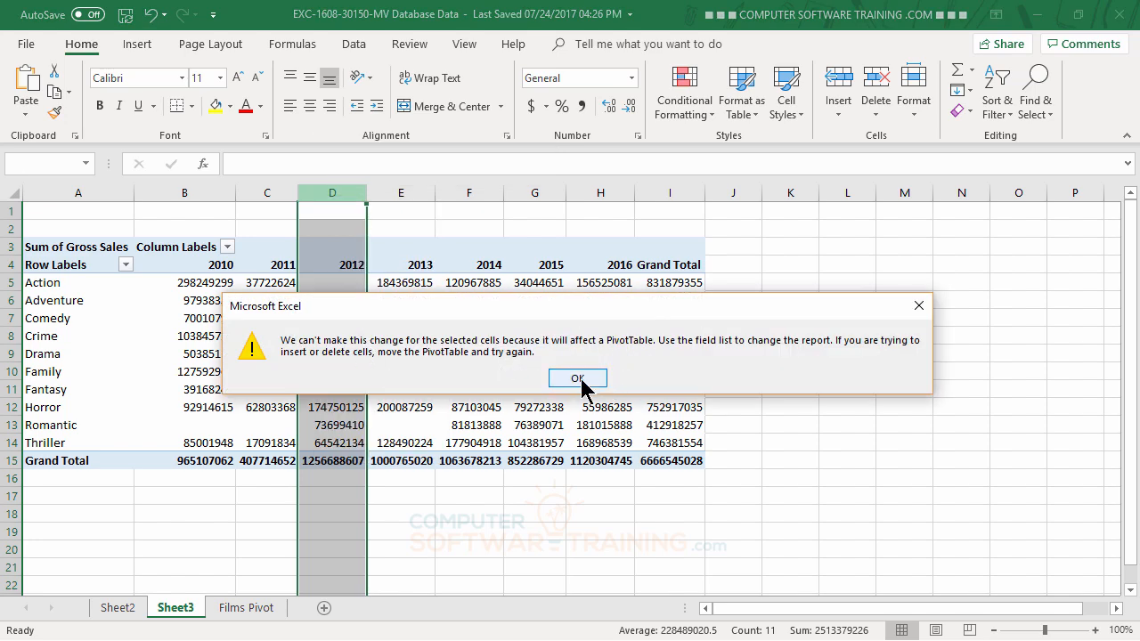
click(579, 380)
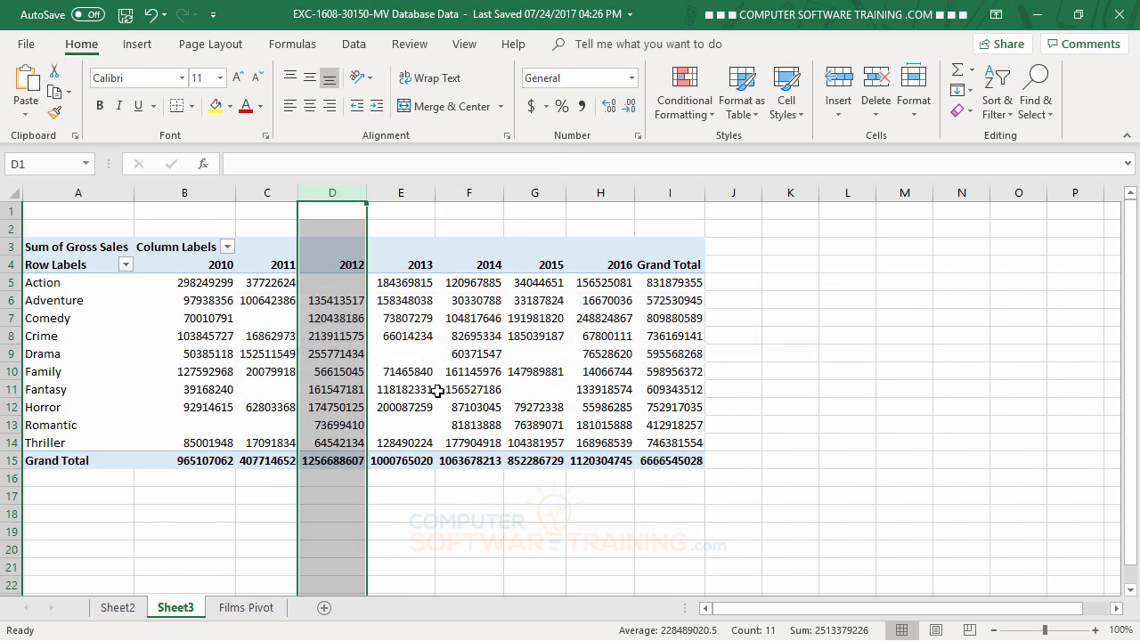
click(404, 264)
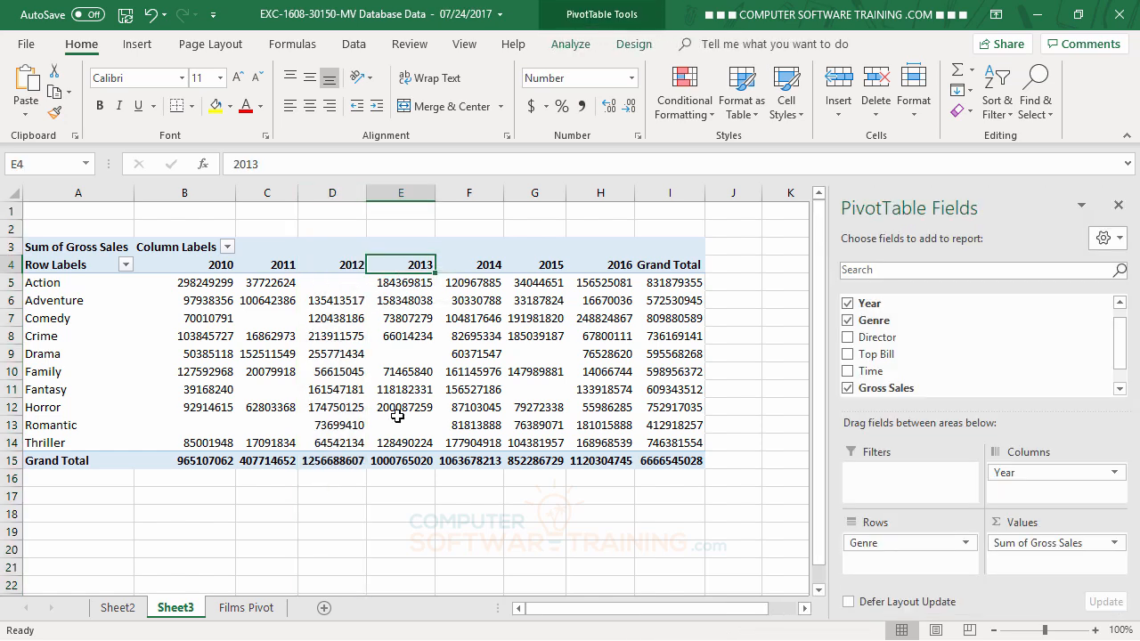
Drag Gross Sales into Values again to add Sum of Gross Sales2 under each year.
mouse_move(351, 325)
drag(886, 396, 1035, 561)
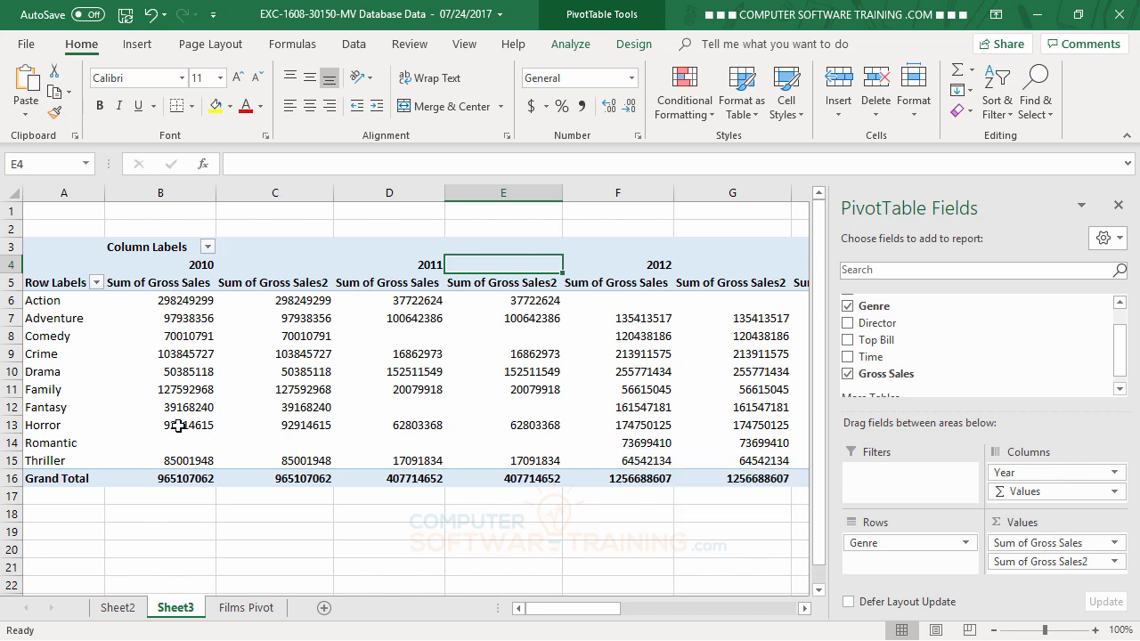
mouse_move(178, 425)
mouse_move(296, 303)
mouse_move(323, 388)
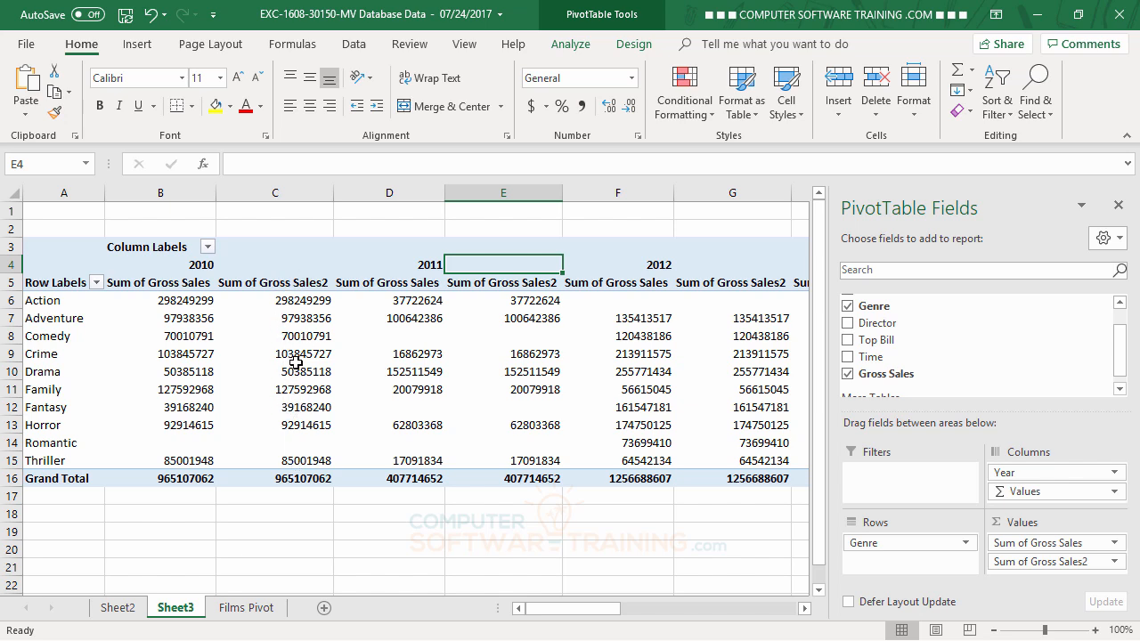
Open Value Field Settings for Sum of Gross Sales2 and scroll through the Show values as list.
double_click(293, 283)
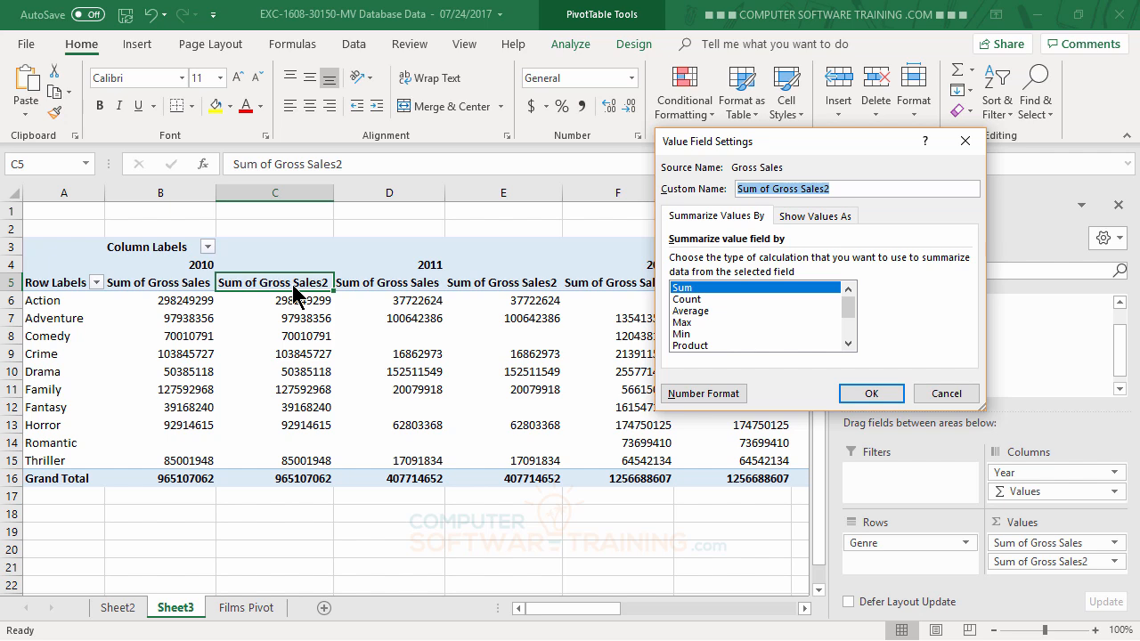
click(801, 224)
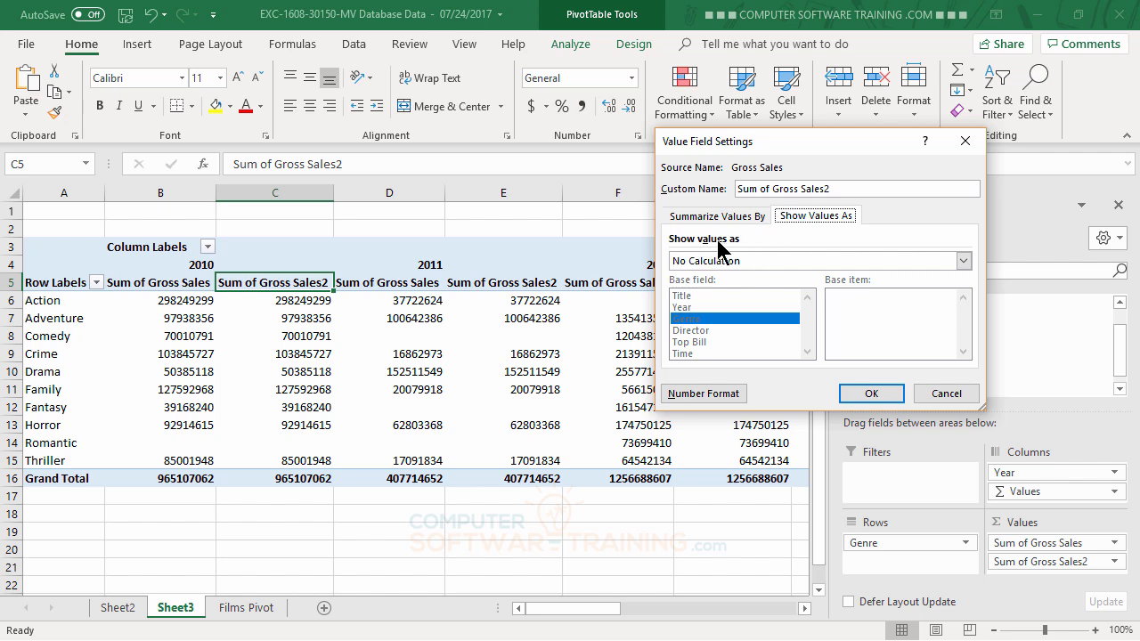
click(781, 262)
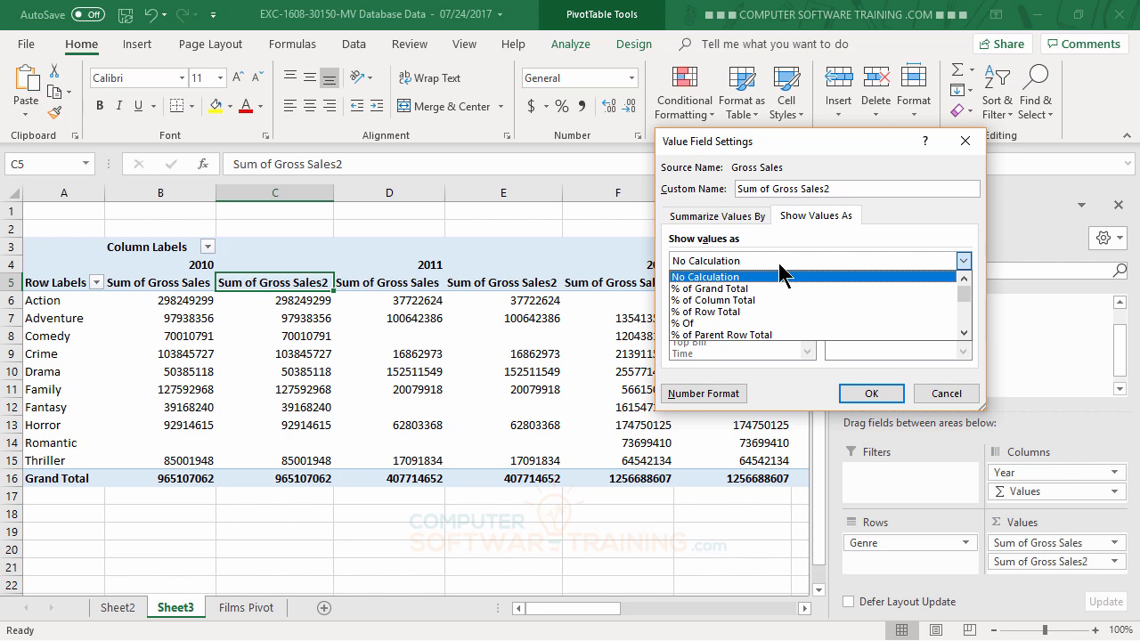
click(965, 333)
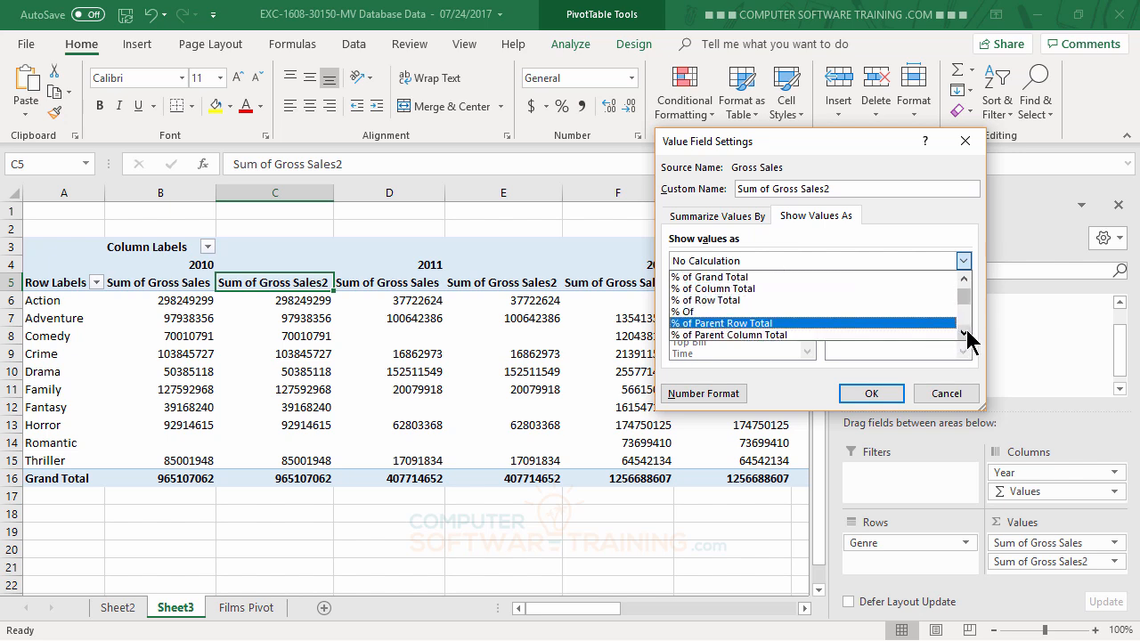
click(965, 332)
click(966, 332)
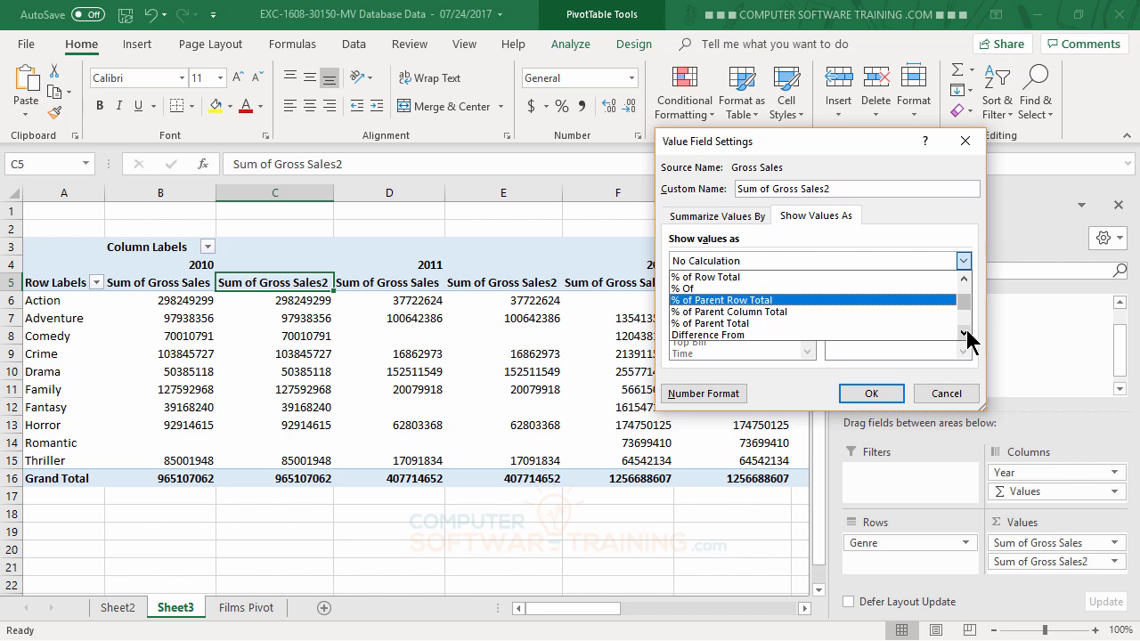
click(964, 332)
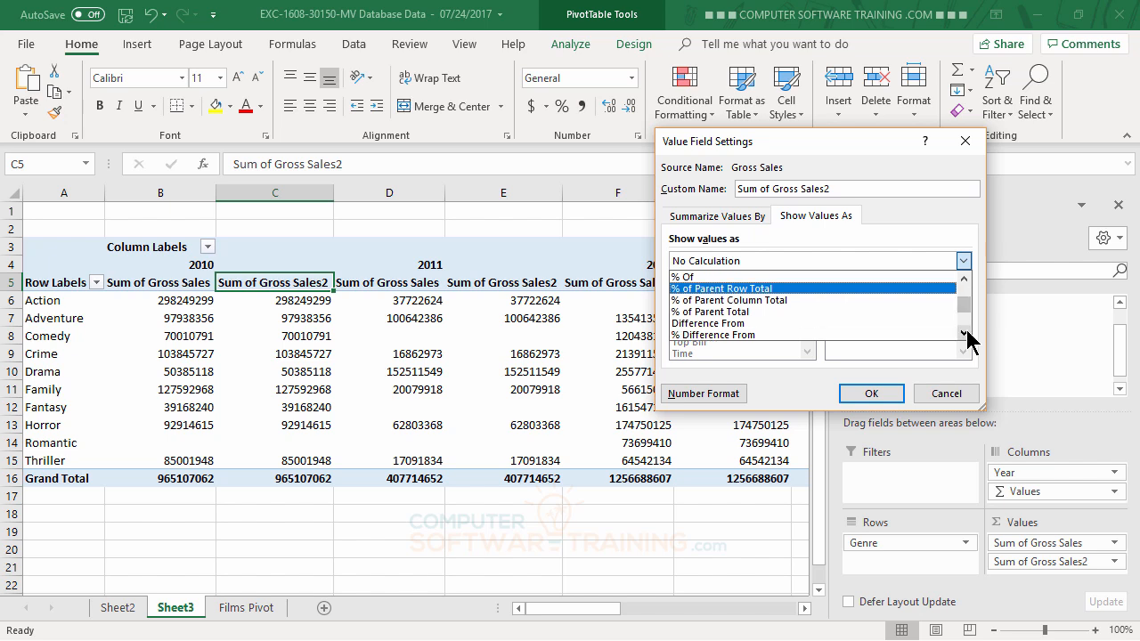
click(965, 331)
click(964, 331)
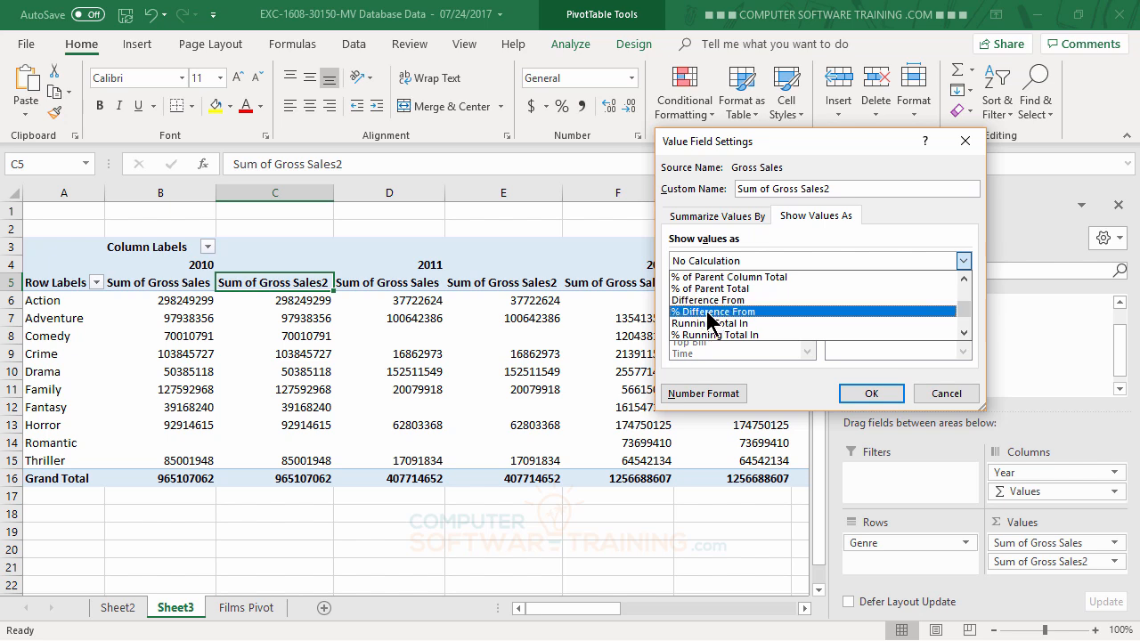
Pick '% Difference From' as the display calculation for Sum of Gross Sales2.
click(708, 312)
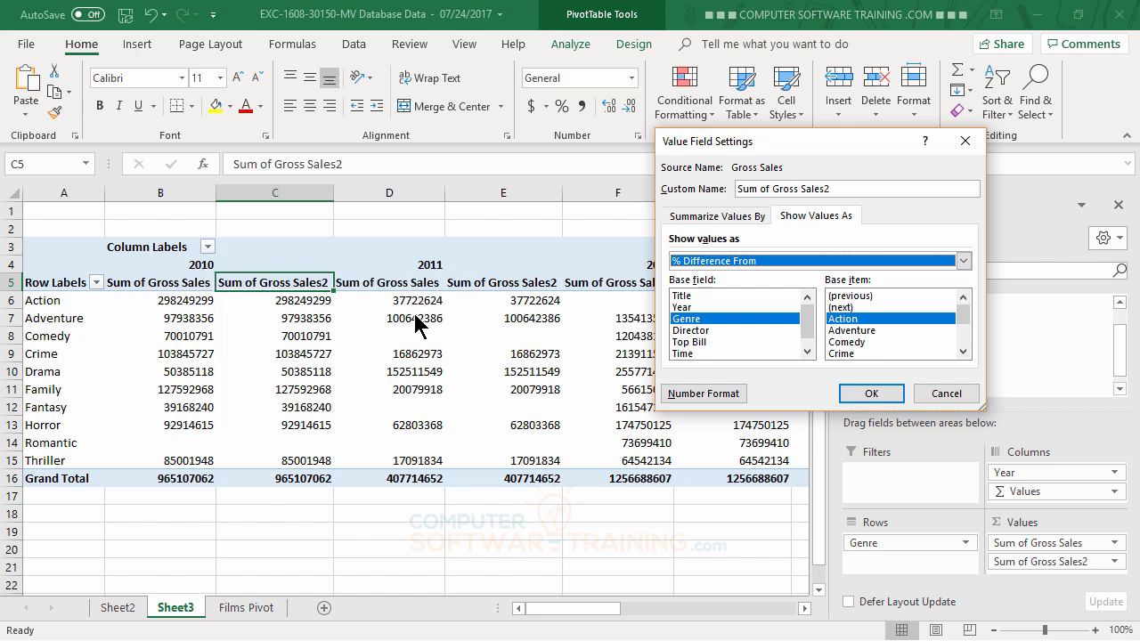
Set the base field to Year and the base item to (previous).
click(692, 308)
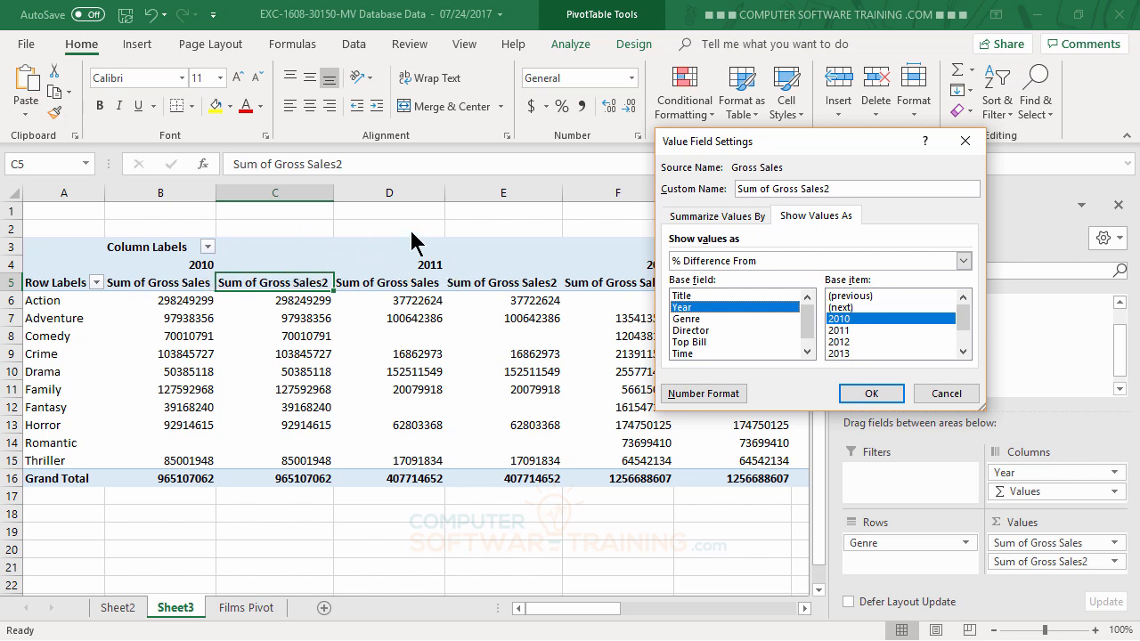
click(860, 297)
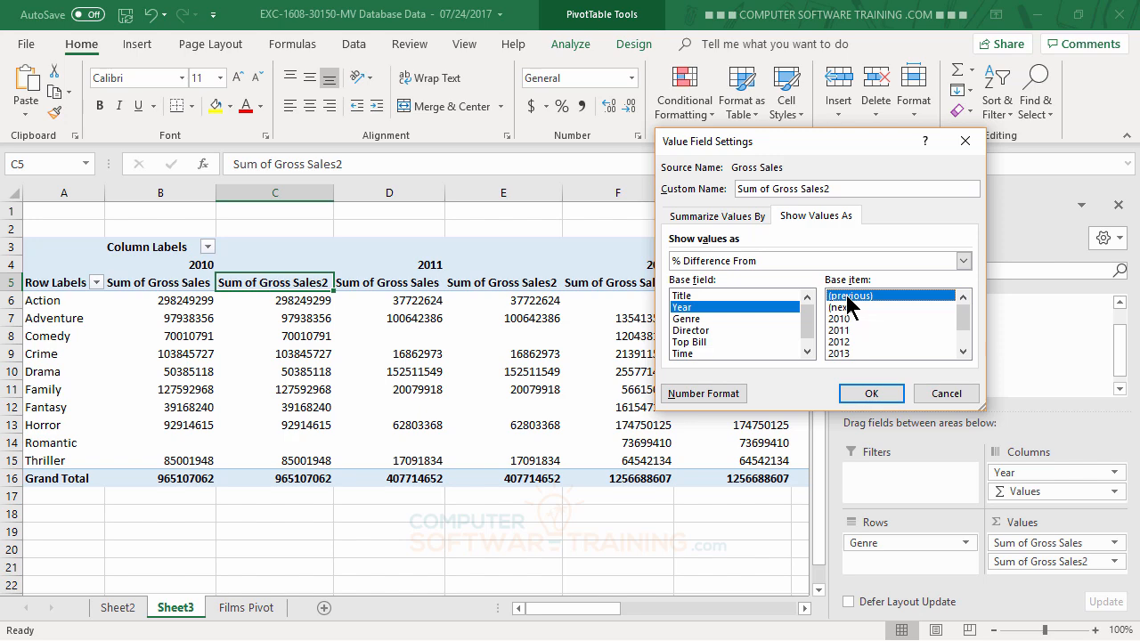
Apply the settings so Sum of Gross Sales2 shows year-over-year % changes (2011 total -57.75%).
click(871, 398)
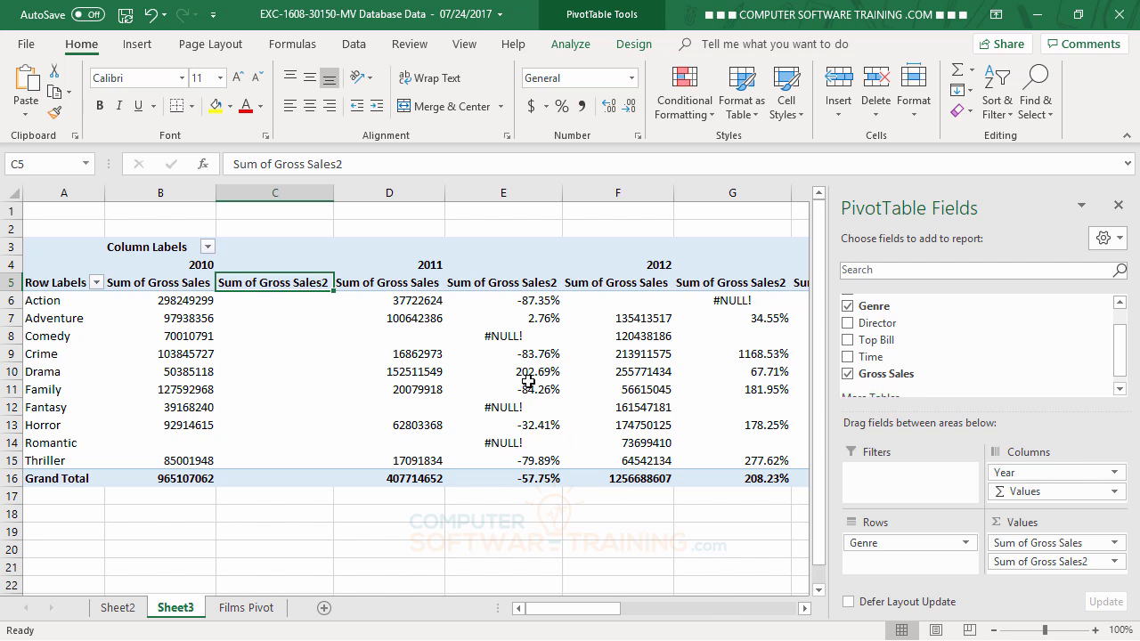
mouse_move(528, 381)
Rename the B5 header to 'Revenue' and the C5 header to 'YY%'.
click(167, 284)
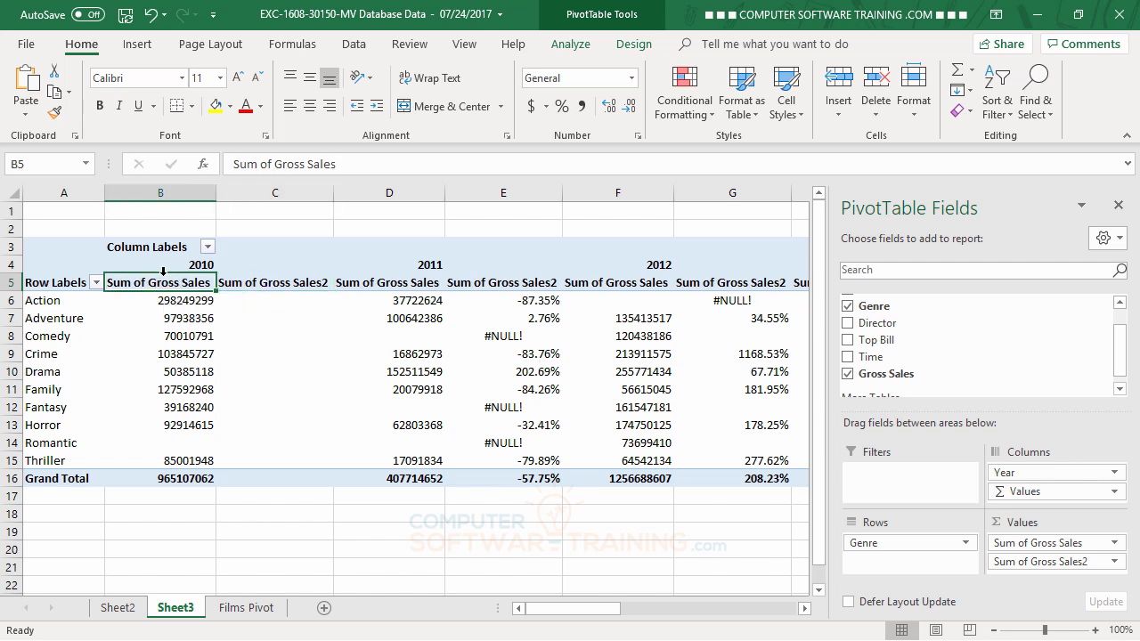
text(Revenue)
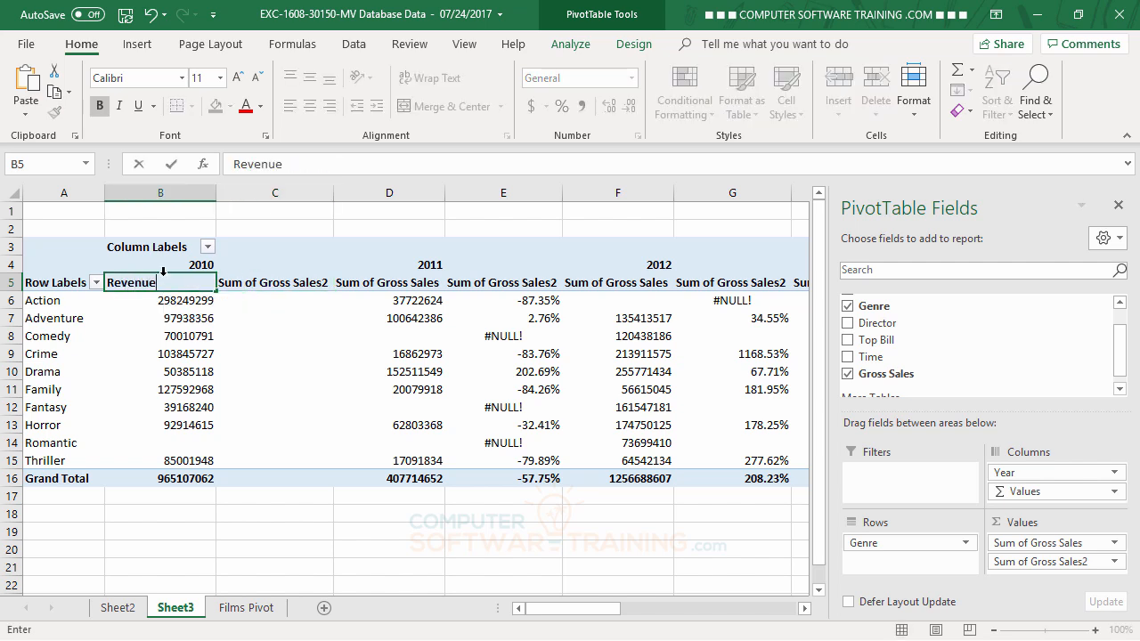
key(Return)
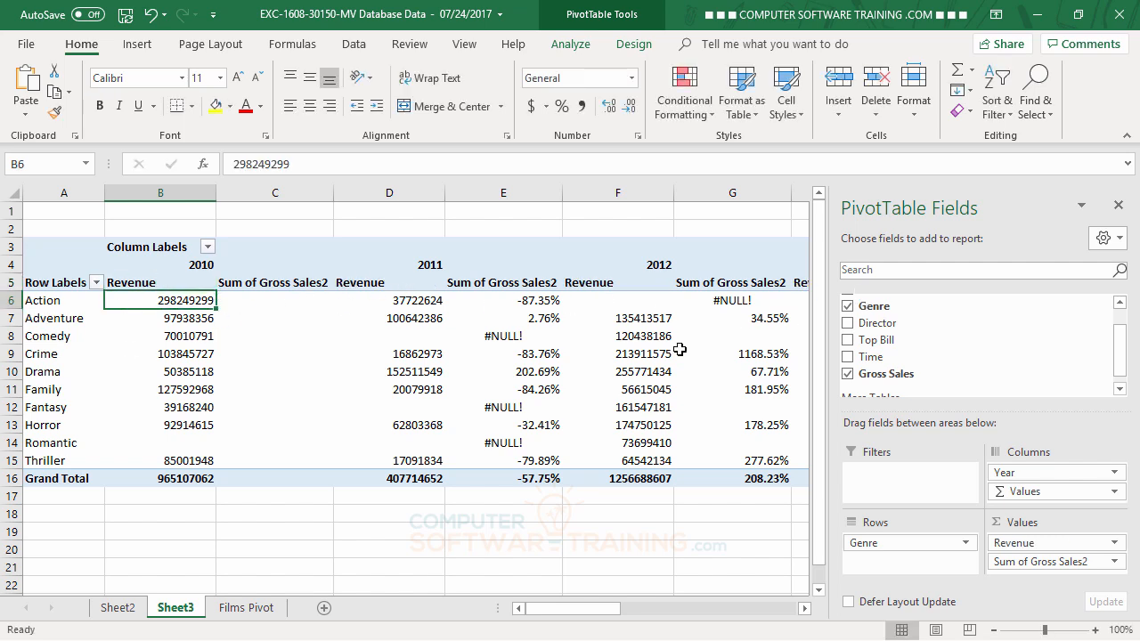
click(253, 282)
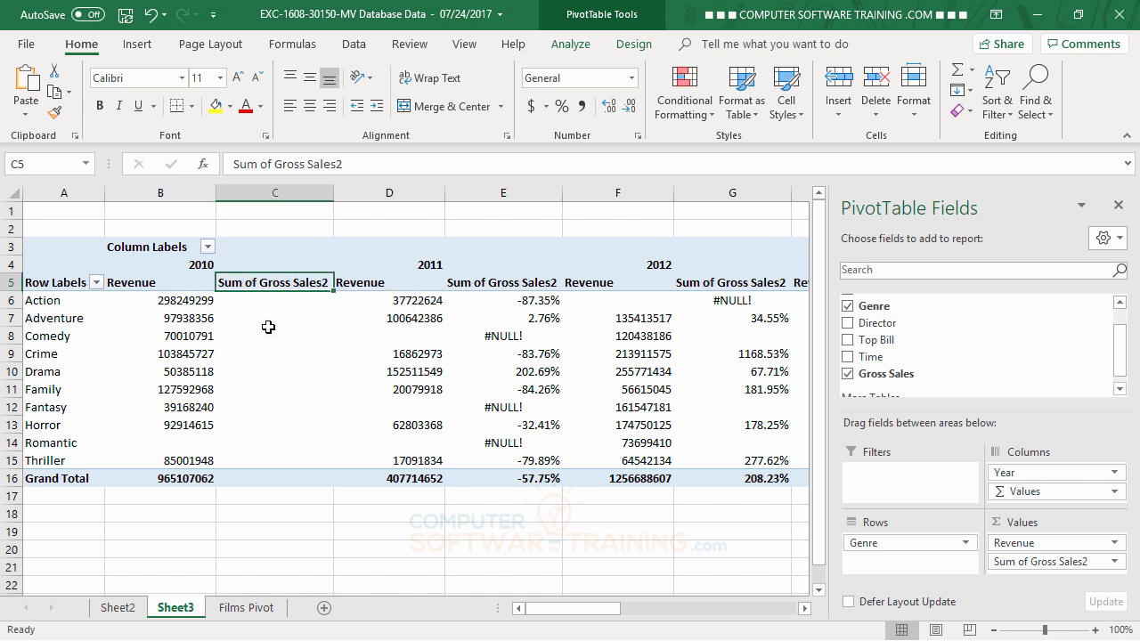
mouse_move(537, 327)
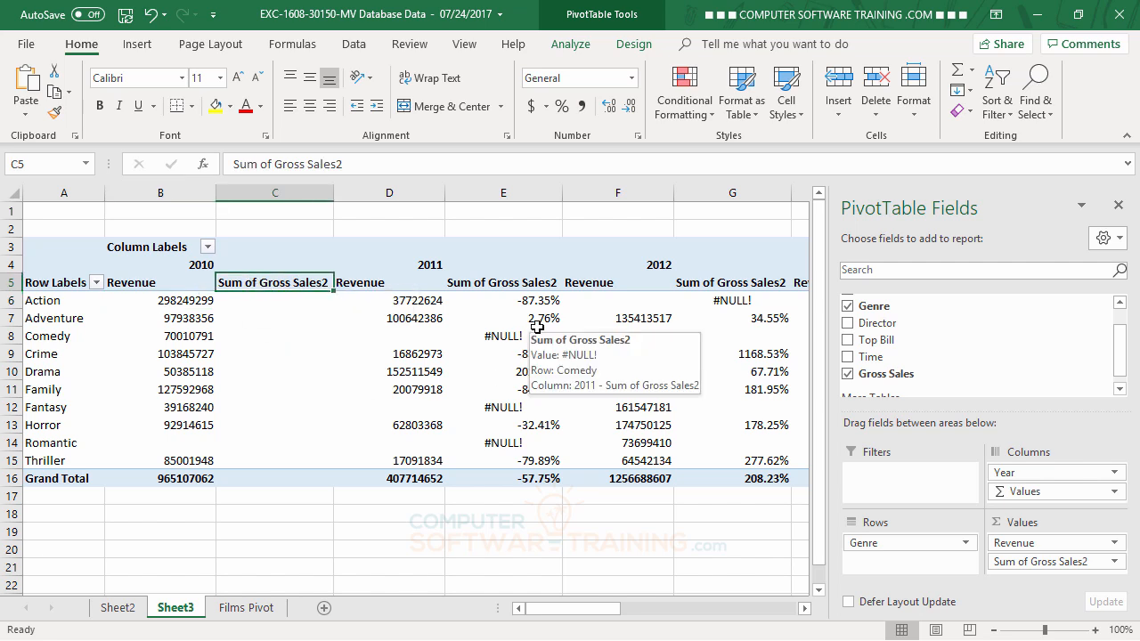
text(YY)
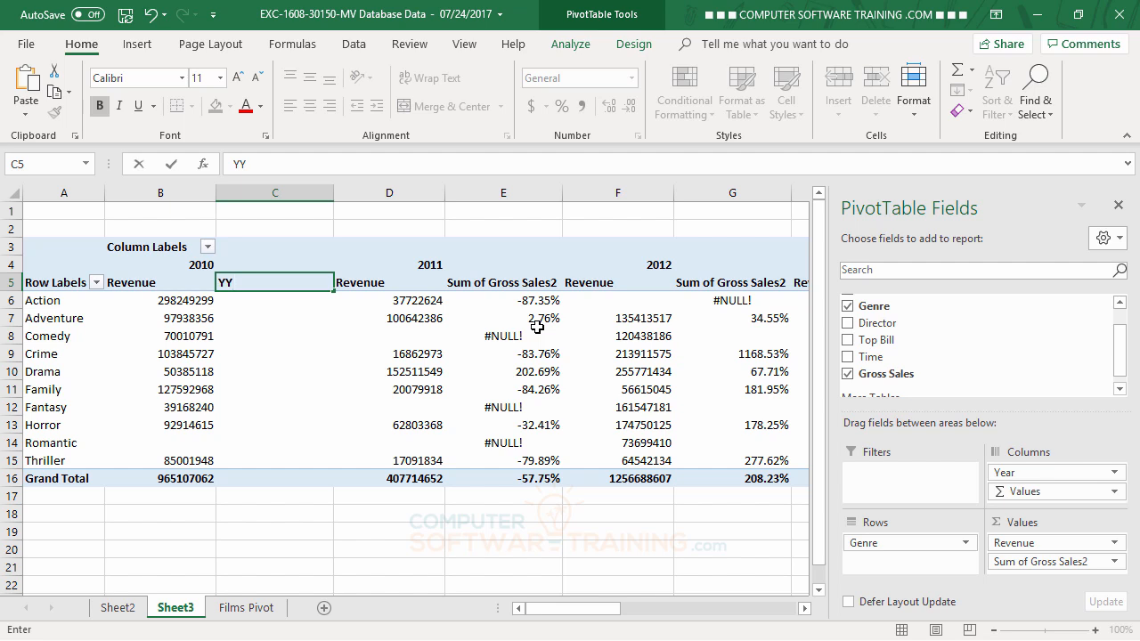
text(%)
key(Return)
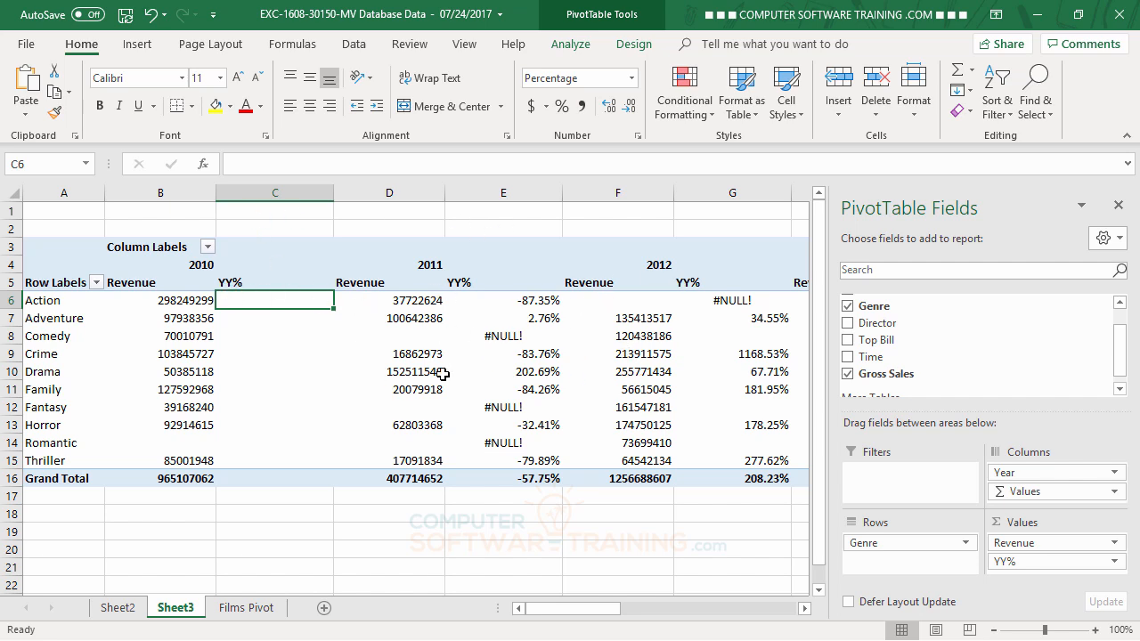
mouse_move(525, 463)
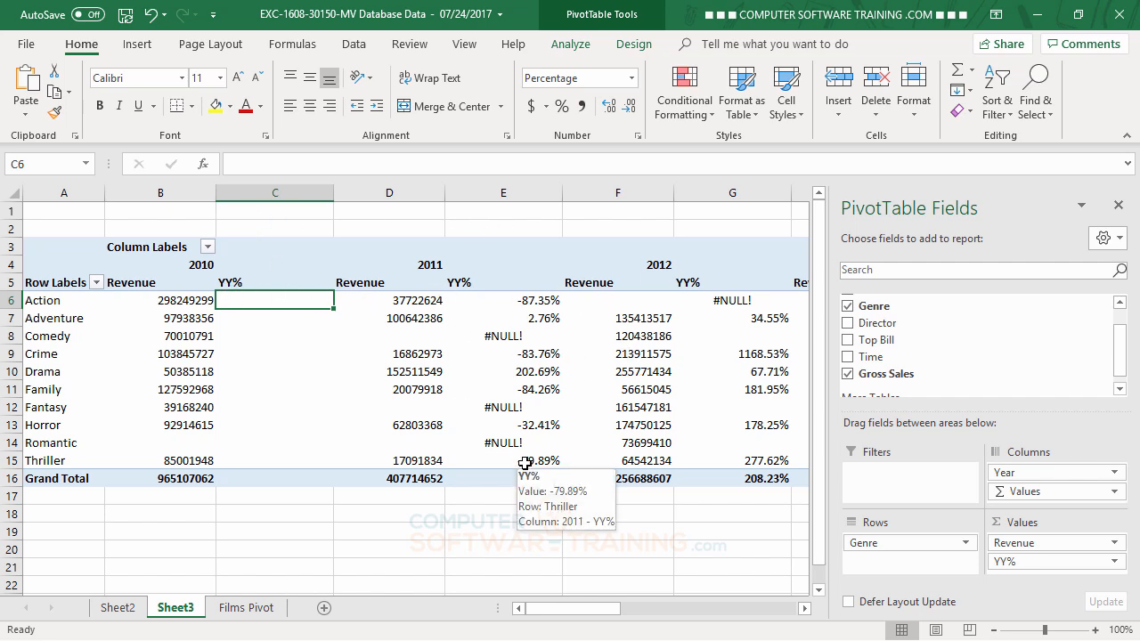
Enable 'Merge and center cells with labels' in the PivotTable Options Layout & Format settings.
click(435, 358)
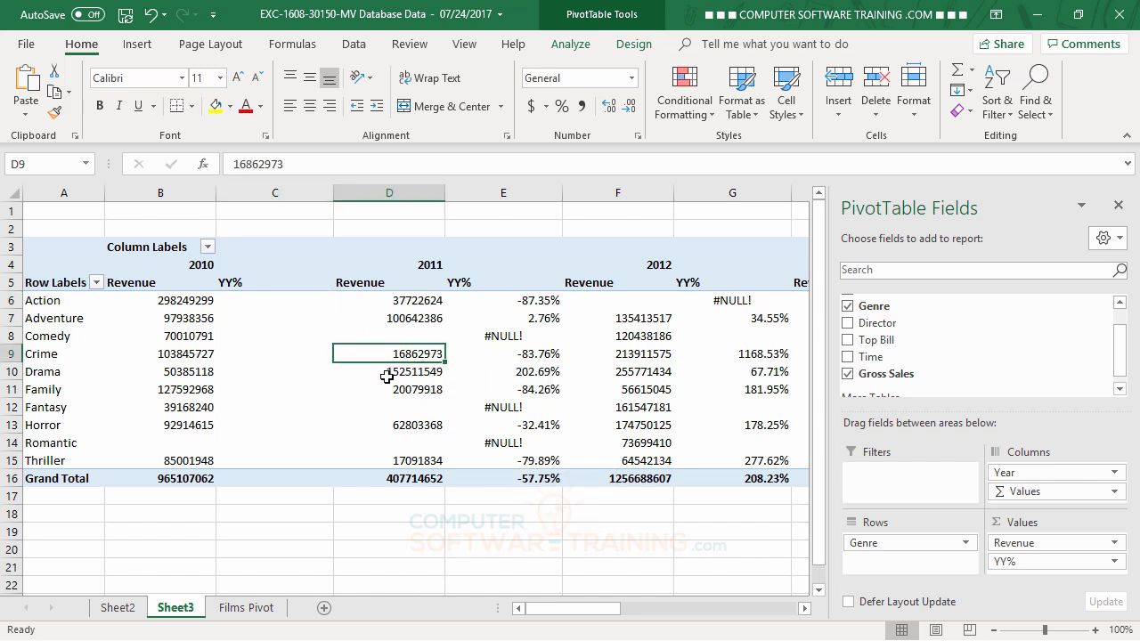
click(583, 49)
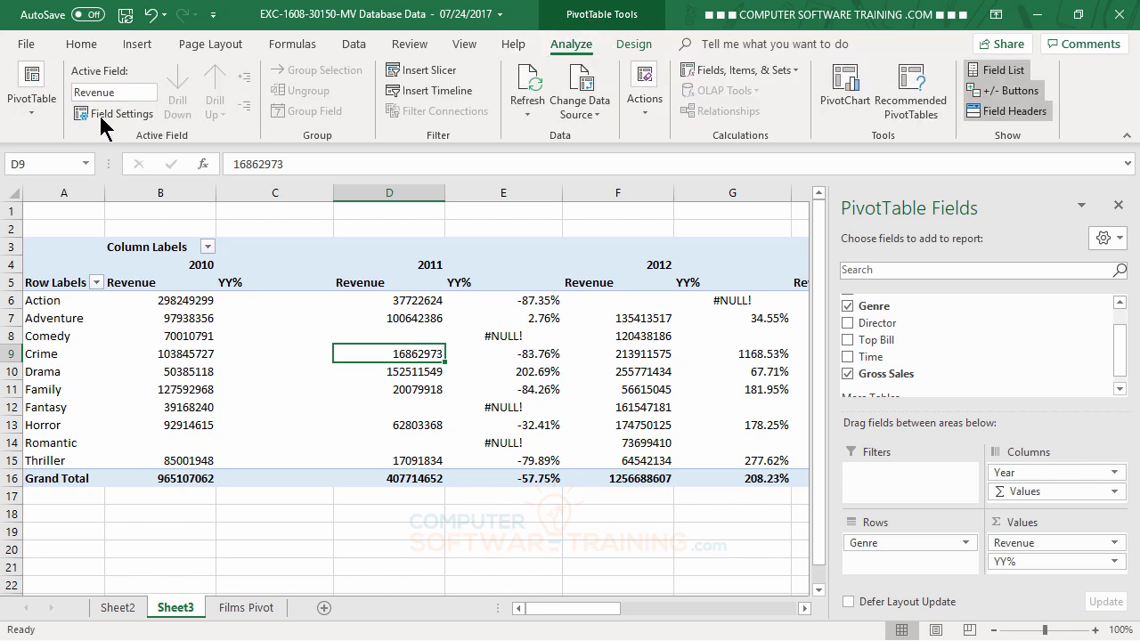
click(34, 107)
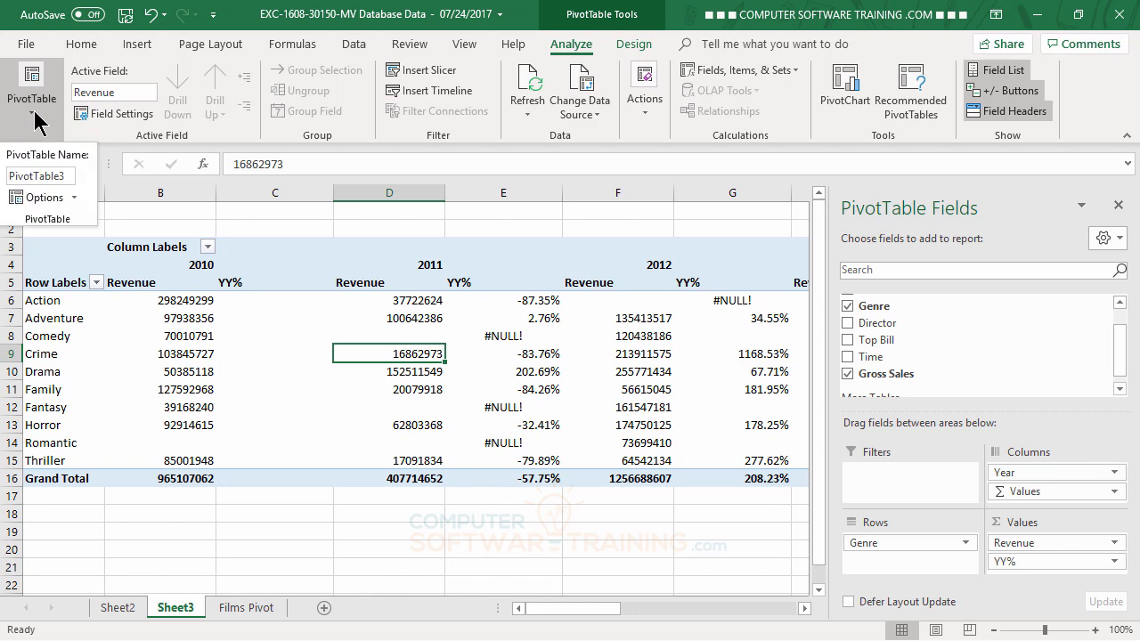
click(43, 198)
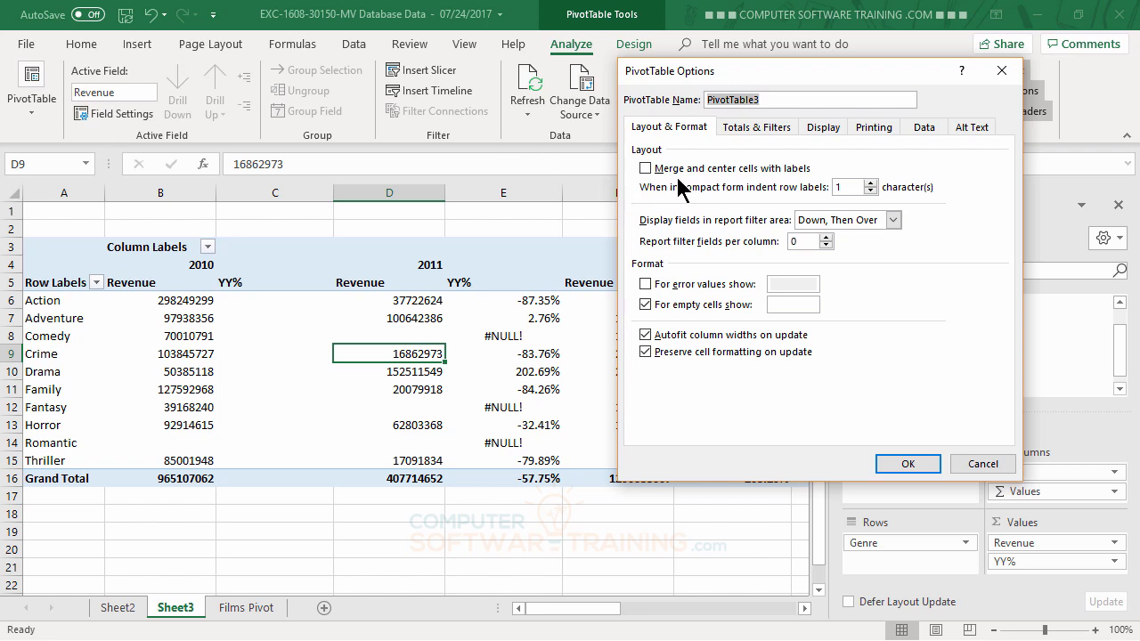
click(646, 168)
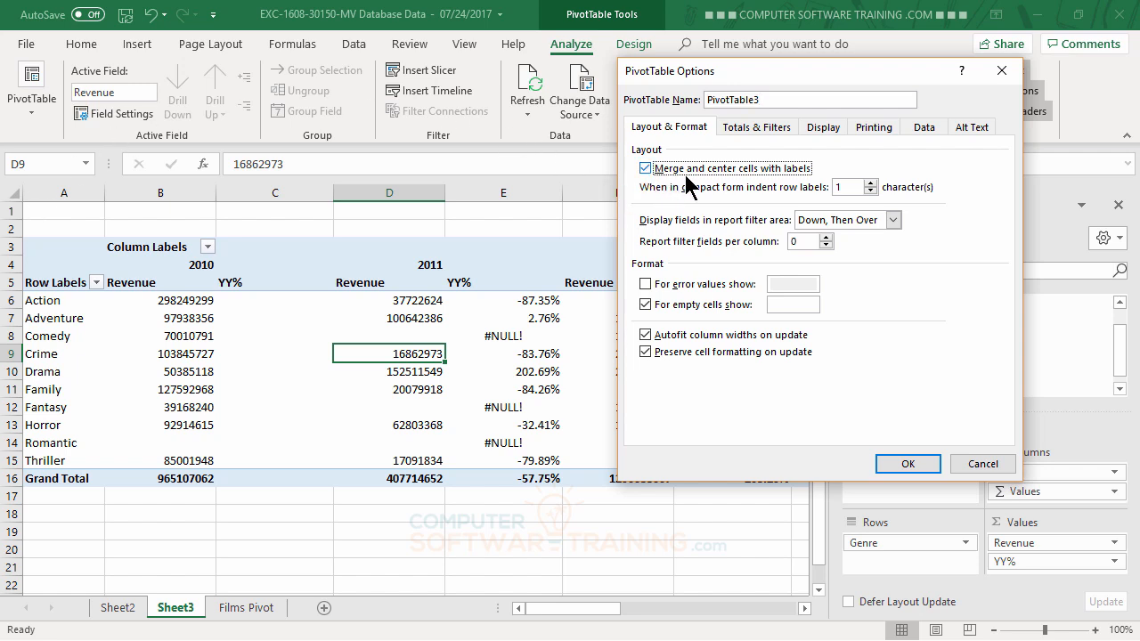
click(910, 464)
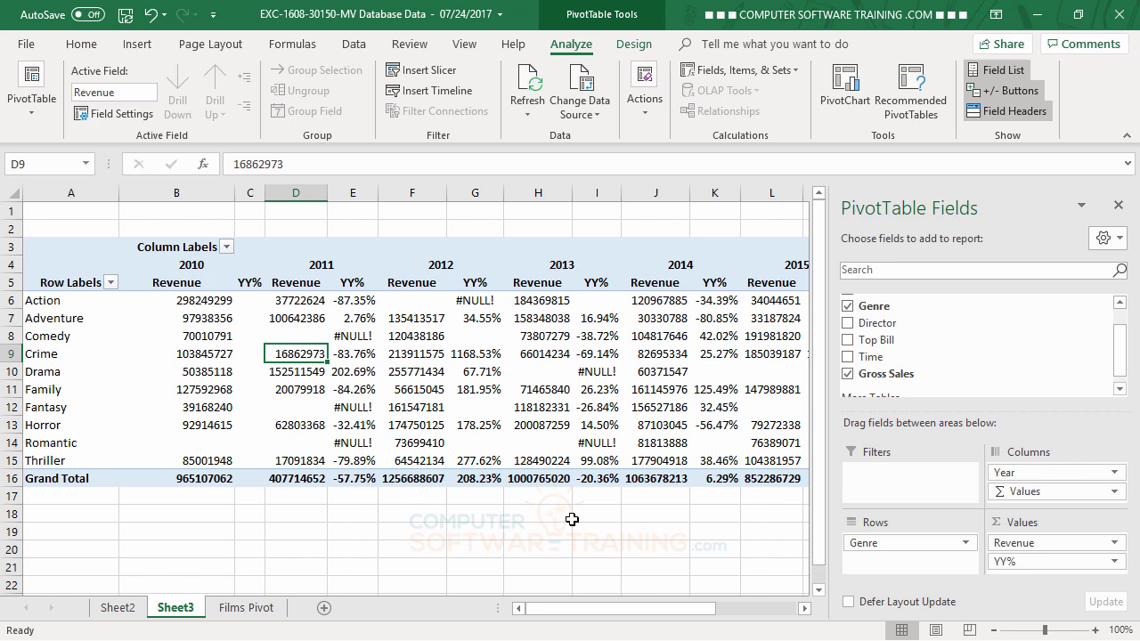
mouse_move(611, 377)
mouse_move(618, 438)
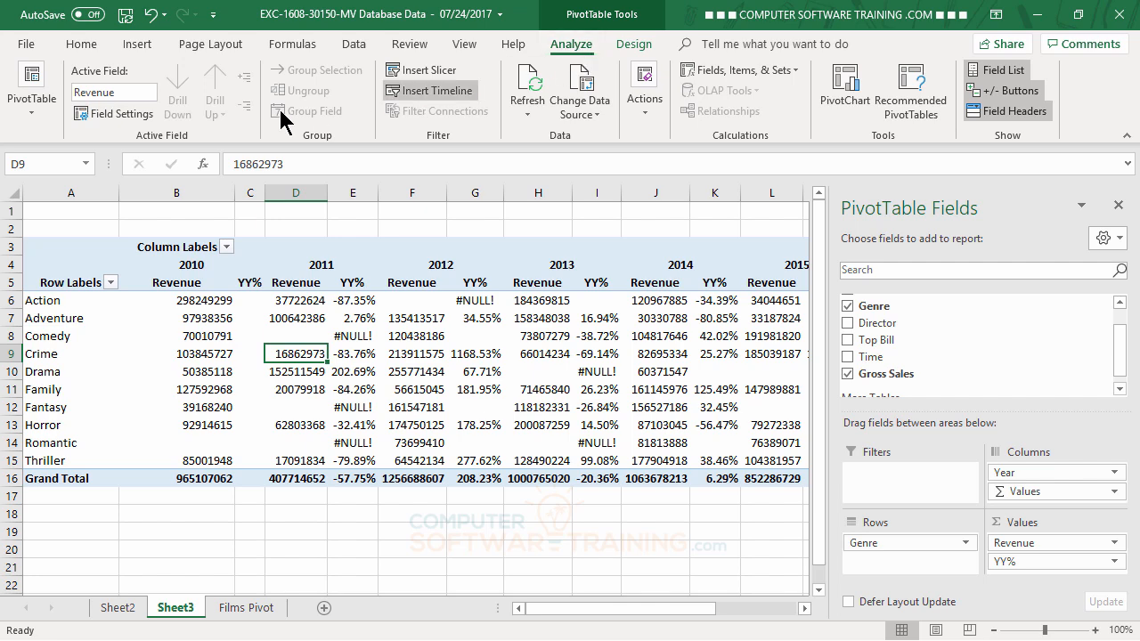
Turn on 'For error values show' with an empty box so #NULL! cells appear blank.
click(31, 114)
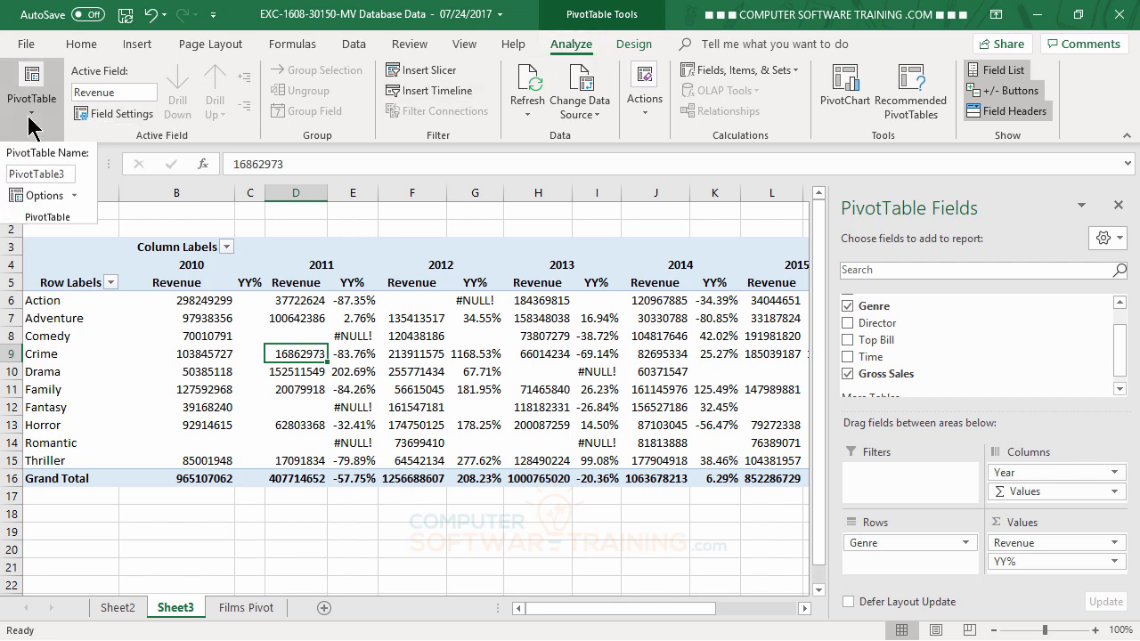
click(41, 198)
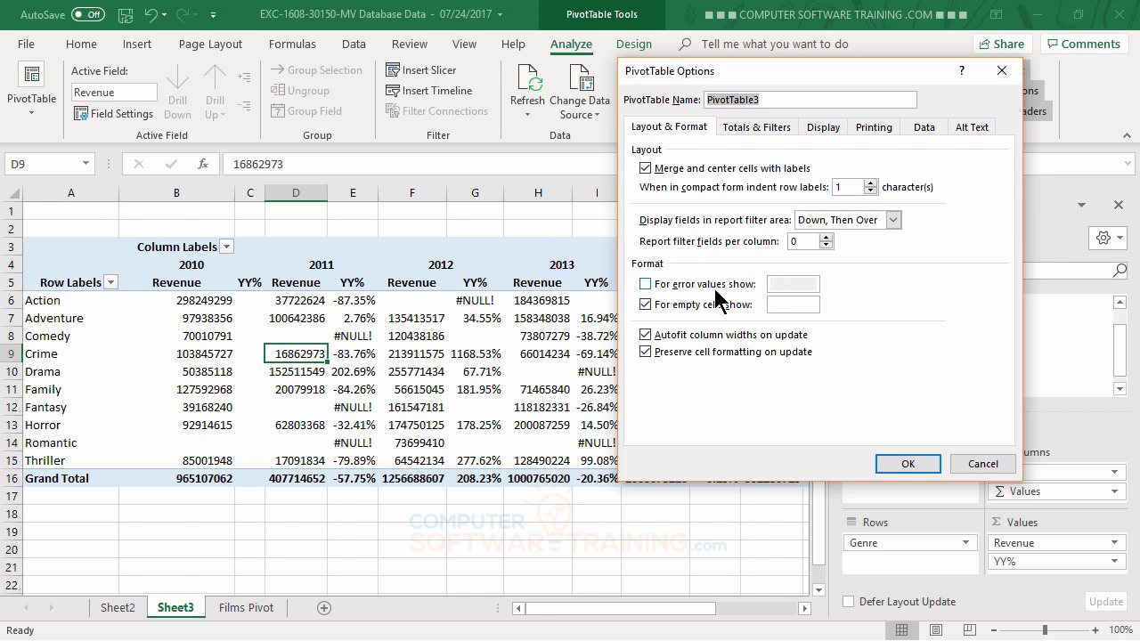
click(645, 285)
click(646, 284)
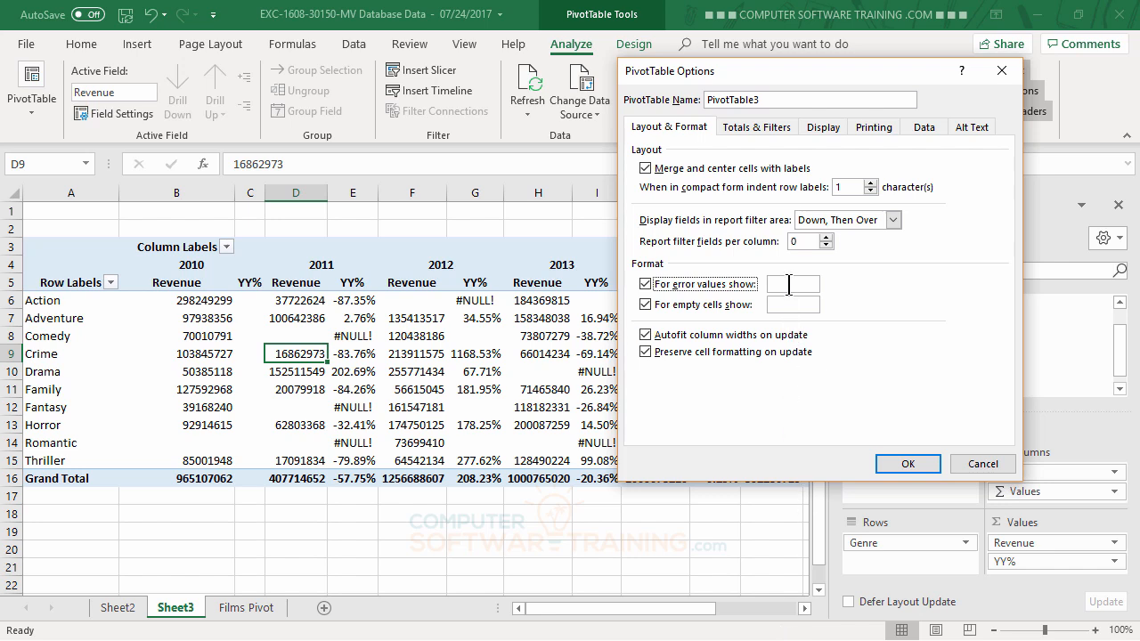
click(908, 464)
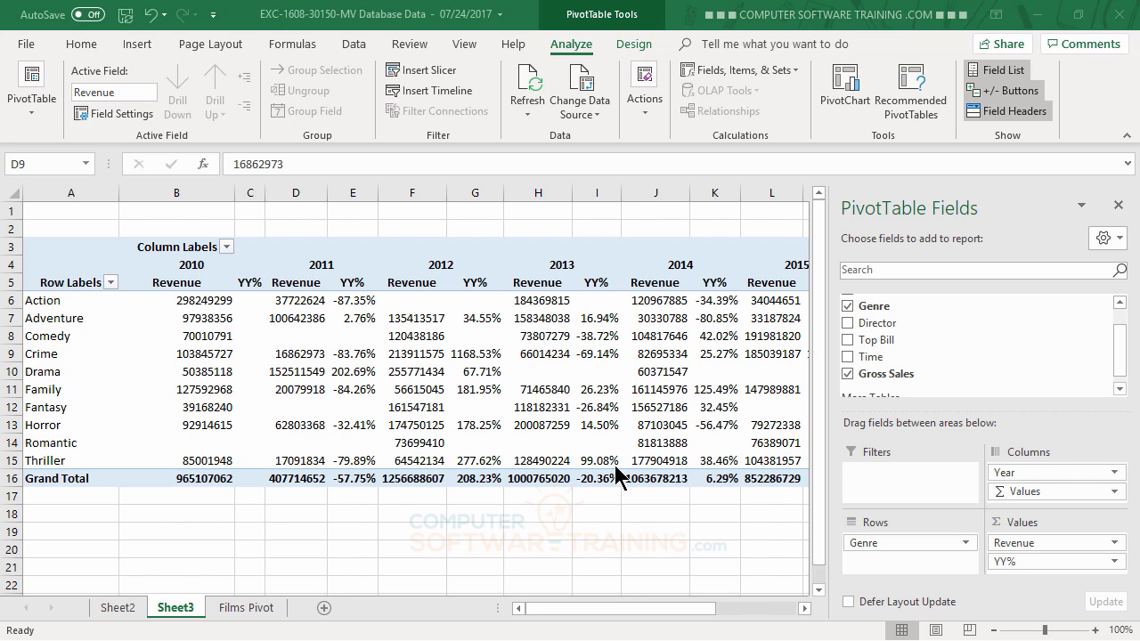
click(346, 503)
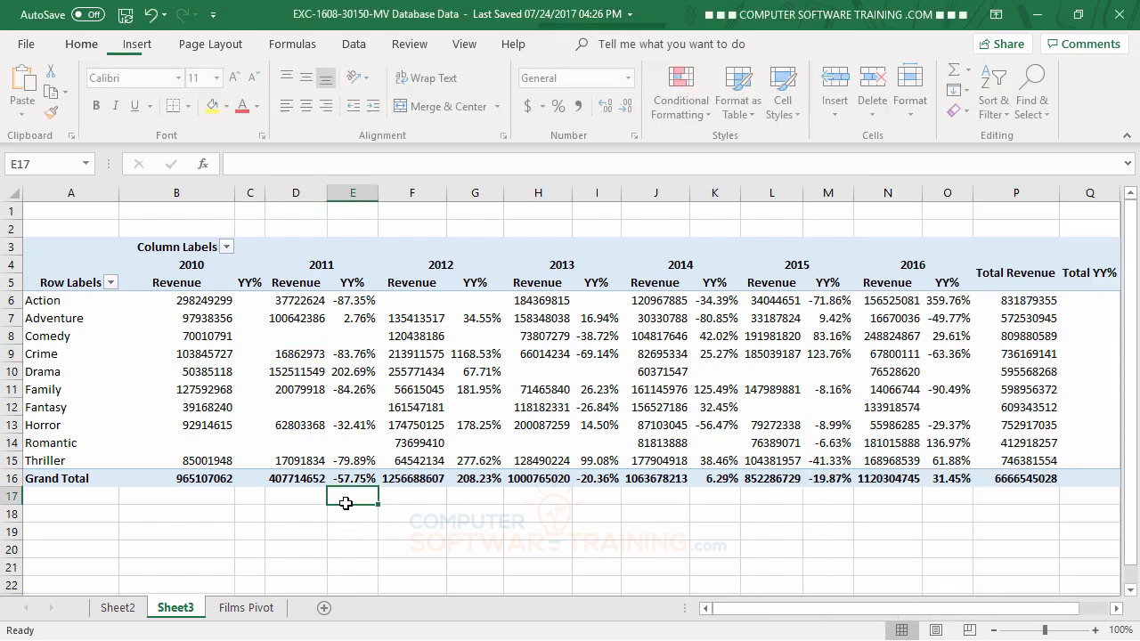
click(303, 392)
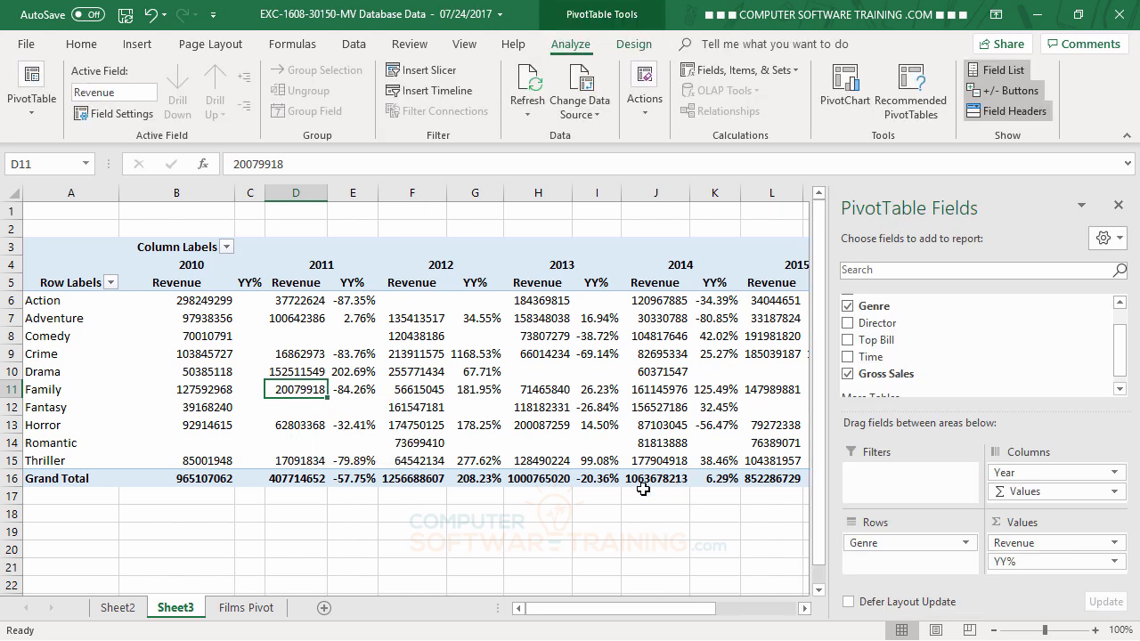
mouse_move(278, 406)
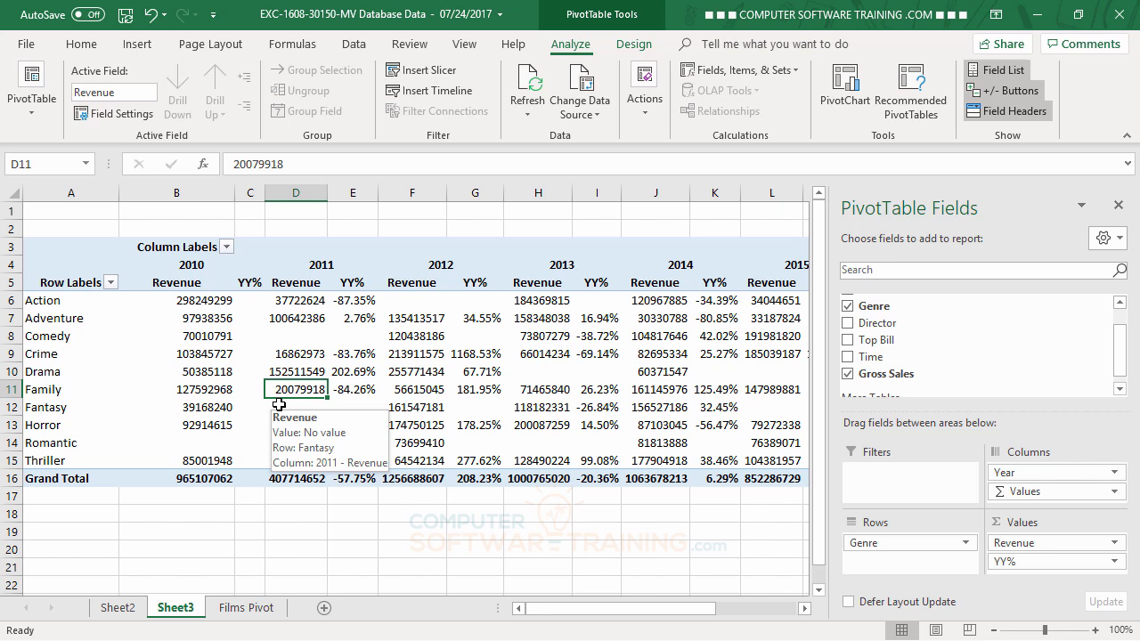
click(178, 301)
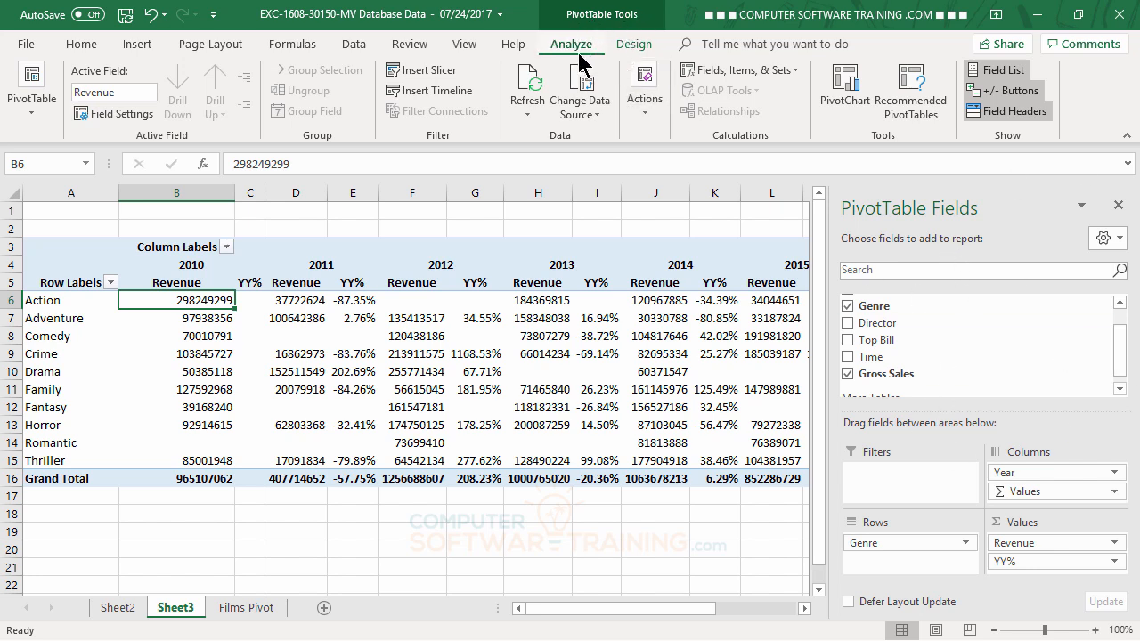
click(186, 516)
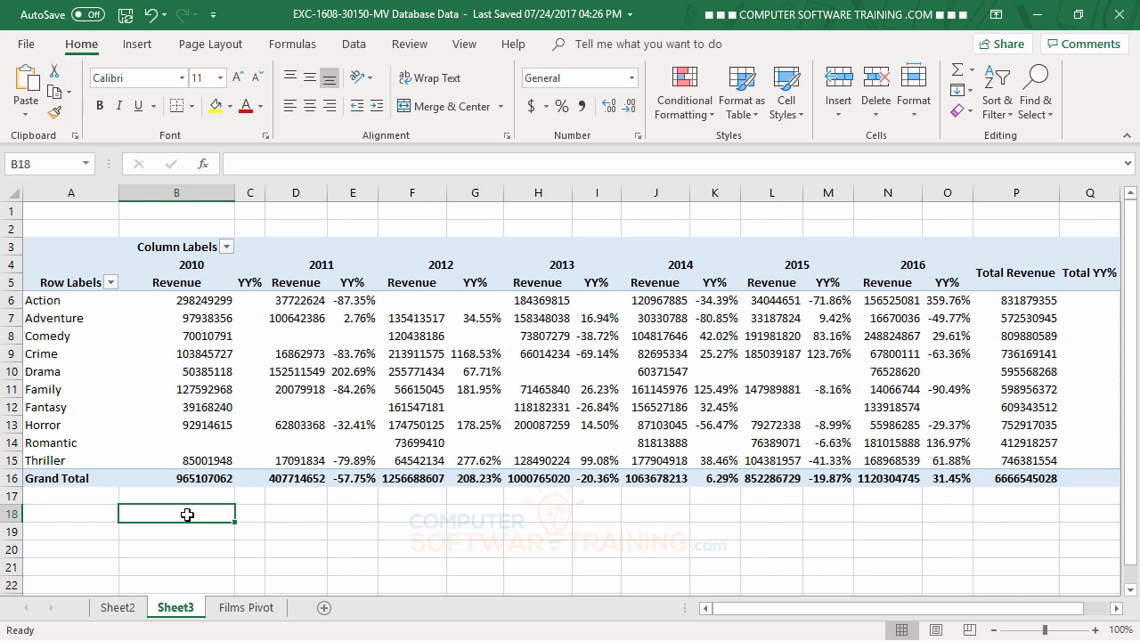
click(210, 375)
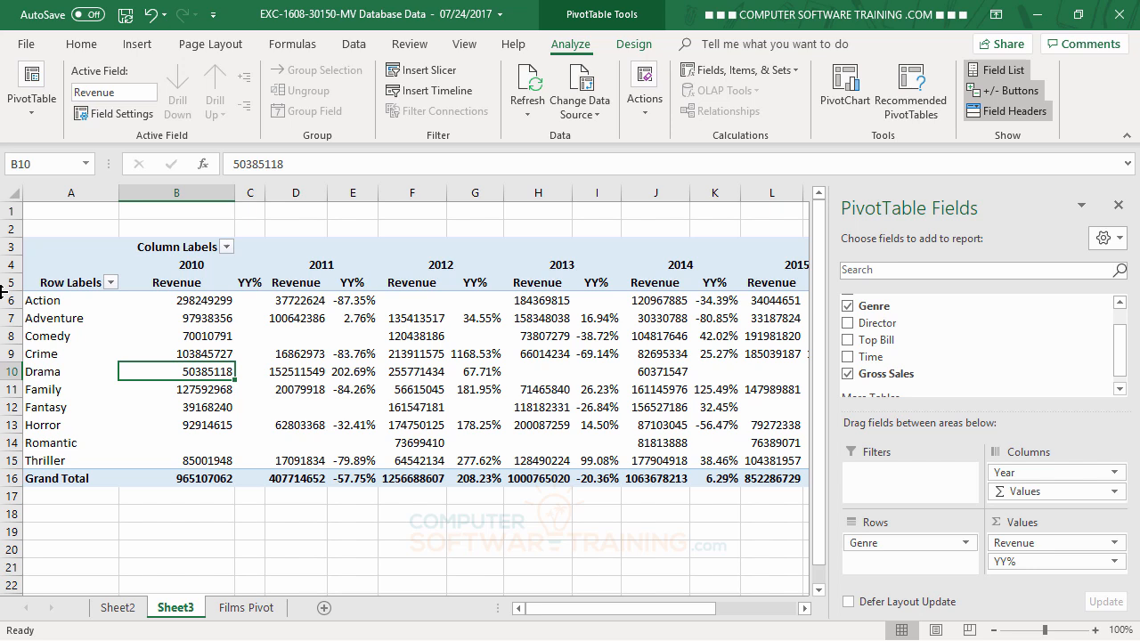
Swap the Genre row field for Time in PivotTable3, showing running-time bands from 101-160 to 281-340.
click(872, 543)
drag(874, 543, 701, 523)
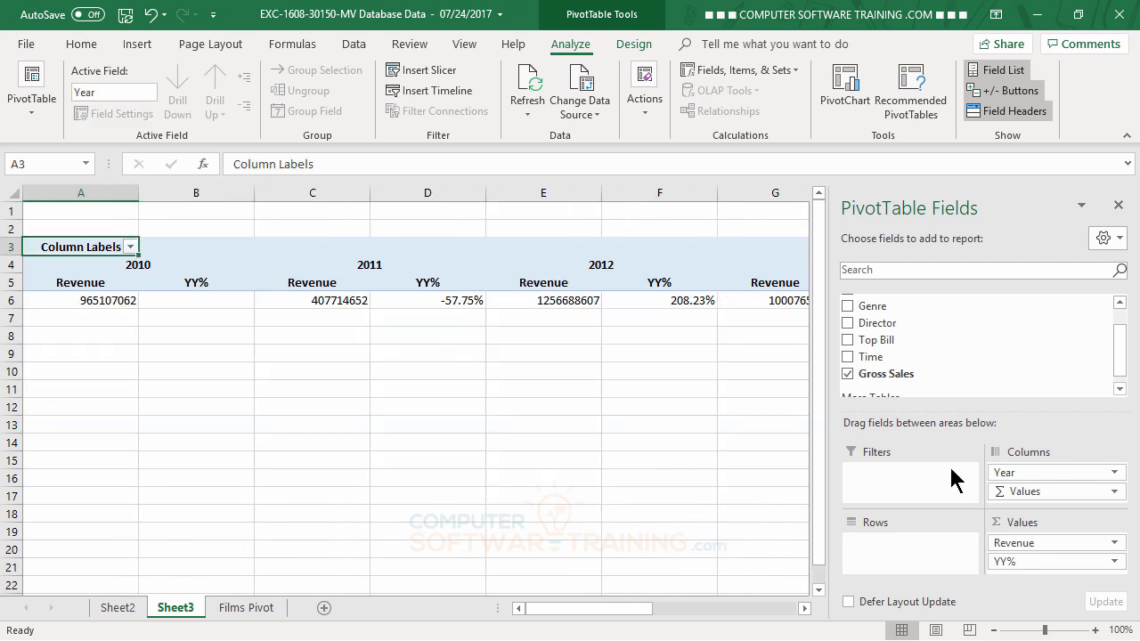
drag(878, 360, 886, 551)
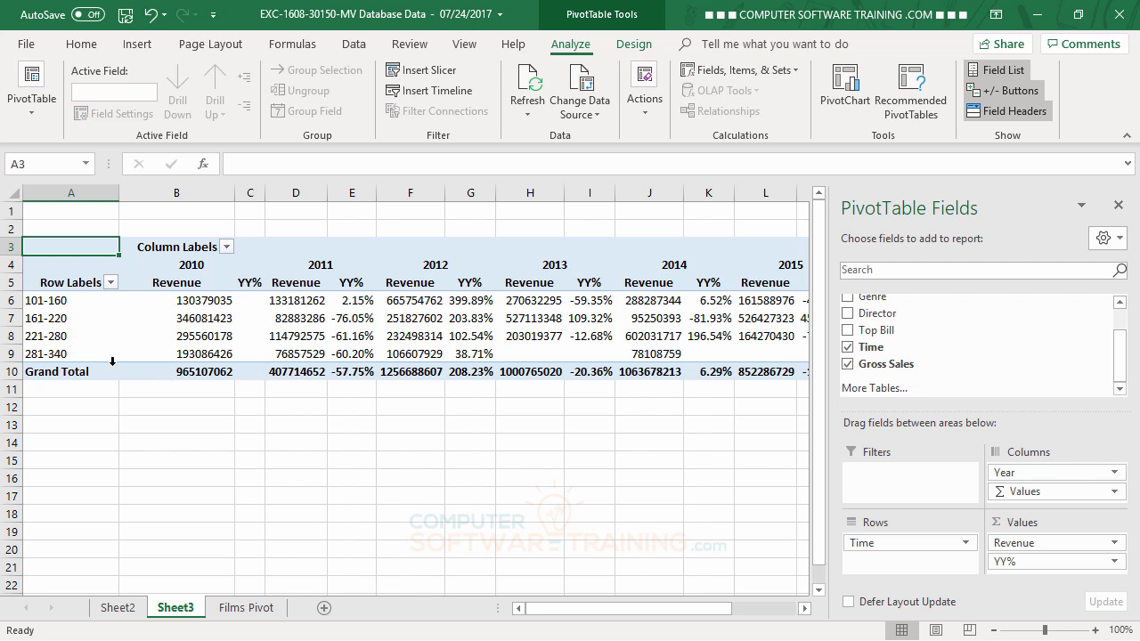
click(55, 318)
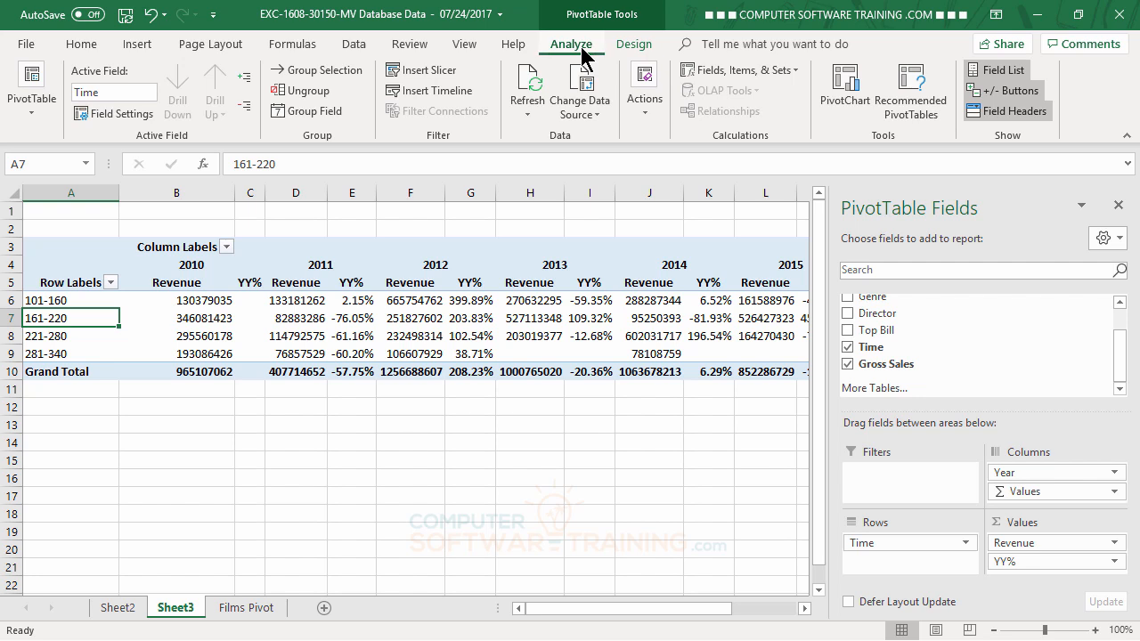
Change the Time grouping interval from 60 to 30, giving bands 101-130 through 281-310.
click(309, 117)
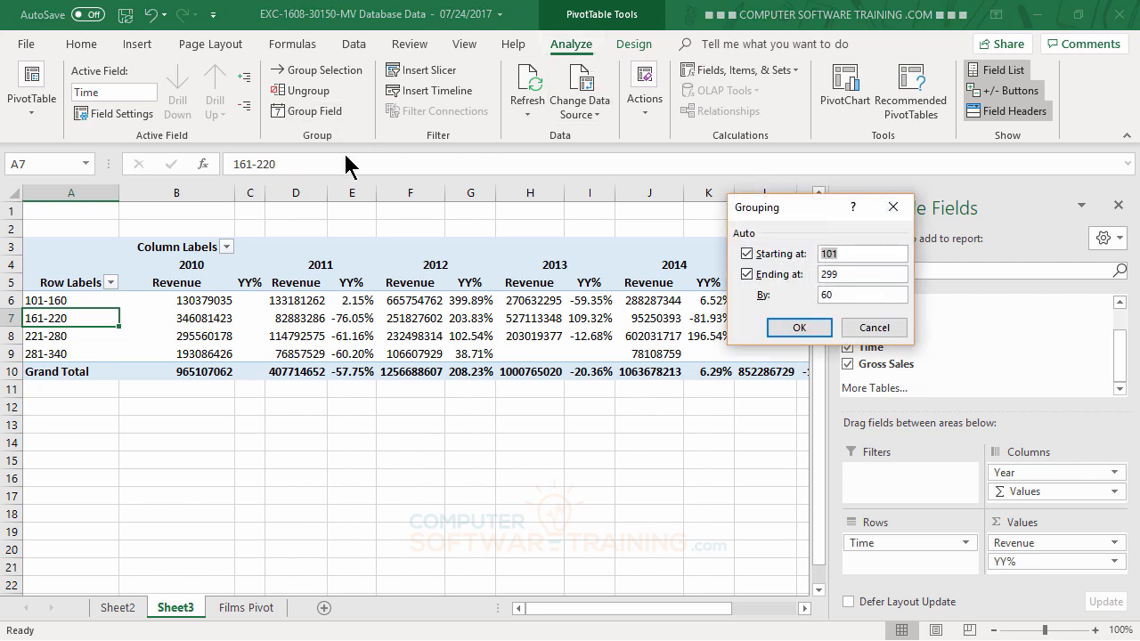
click(839, 295)
key(BackSpace)
key(BackSpace)
text(30)
click(799, 328)
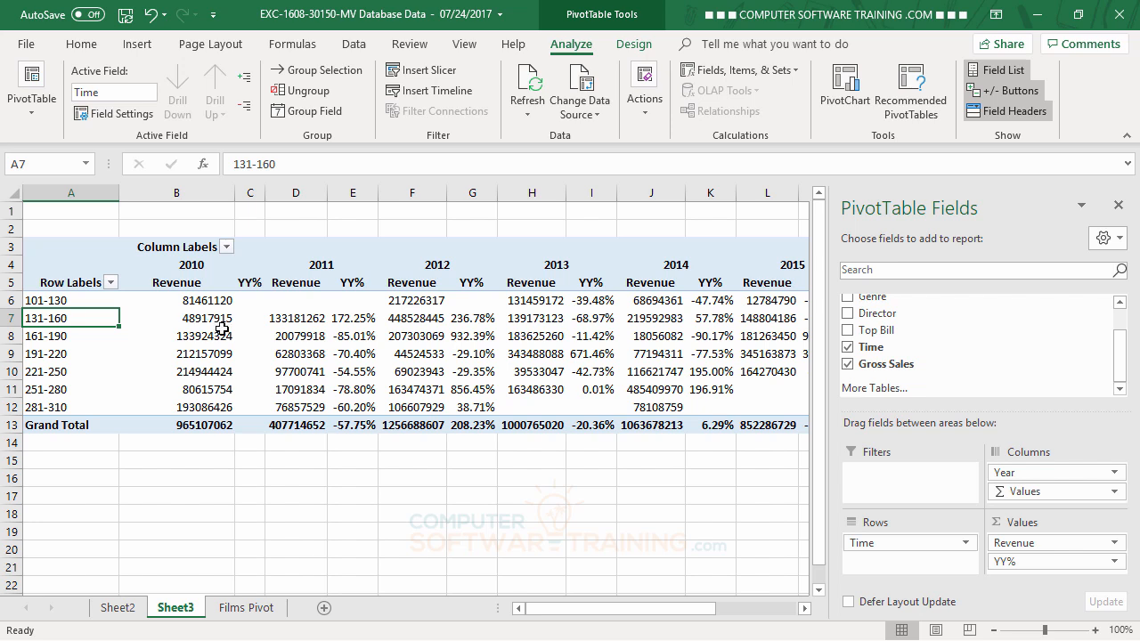
click(194, 323)
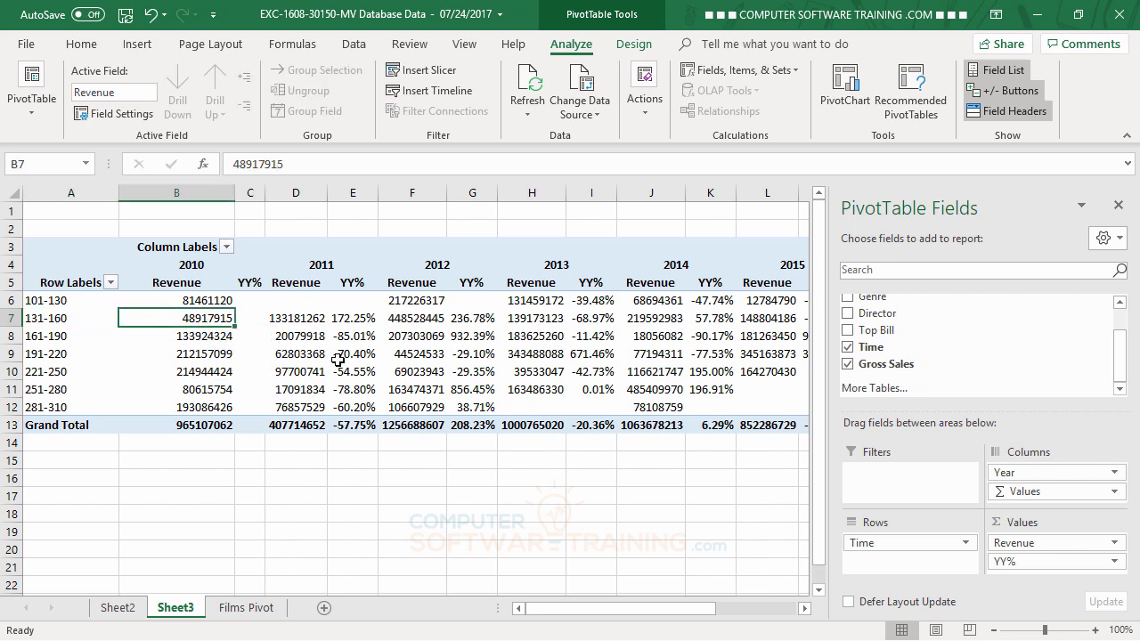
click(295, 321)
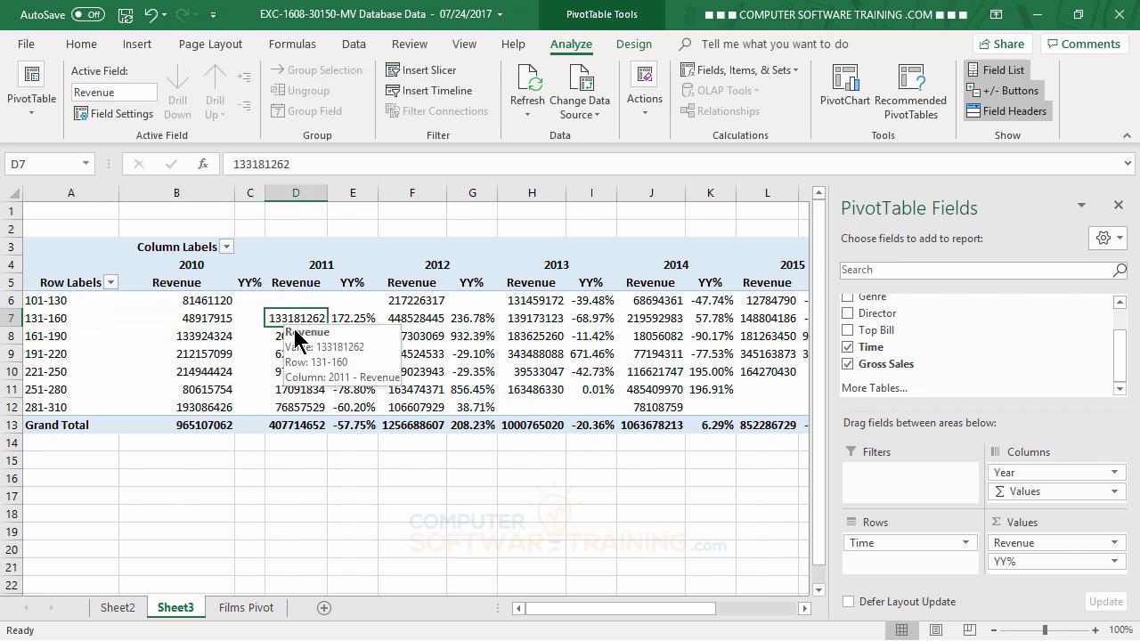
click(370, 321)
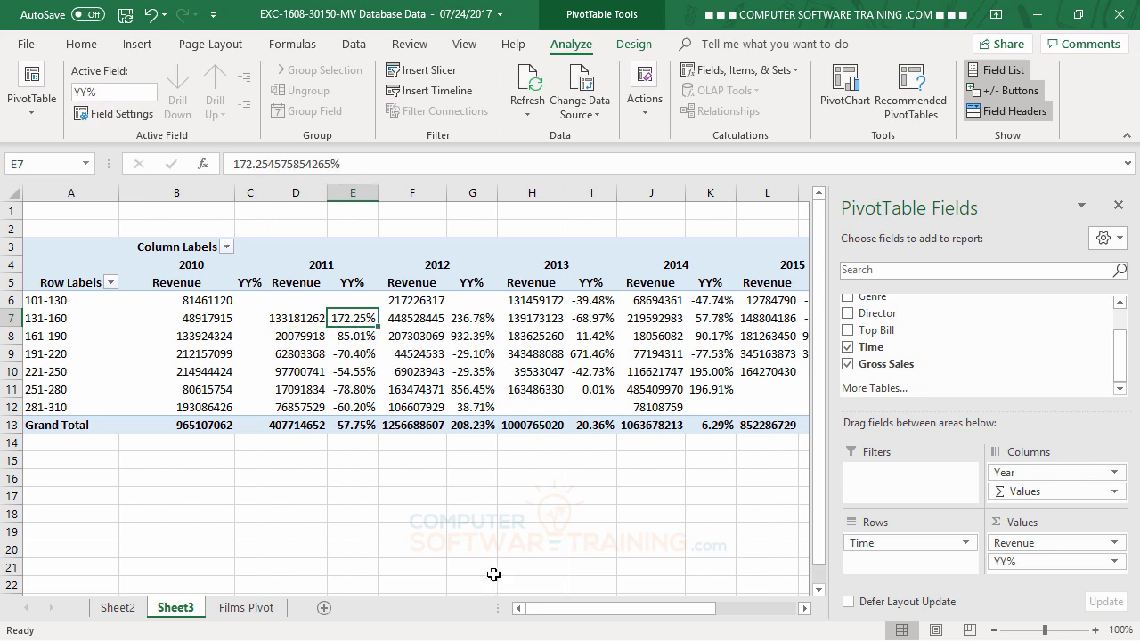